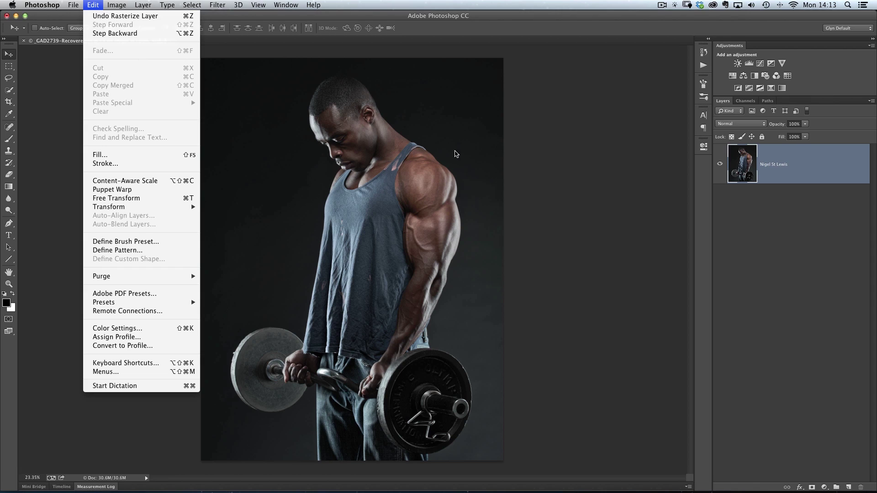
- Duplicate the photo layer and apply Unsharp Mask to the copy with amount 25%, radius 25.0 pixels and threshold 0
left_click(555, 182)
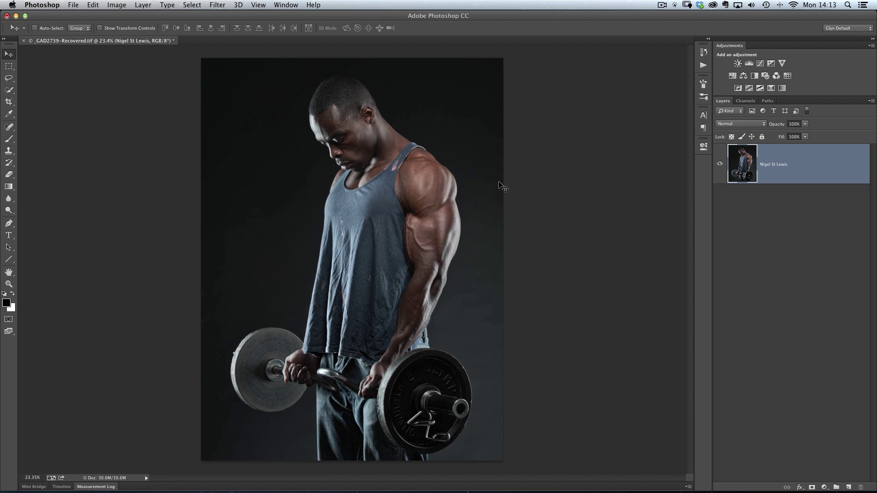
key("super+j")
left_click(217, 5)
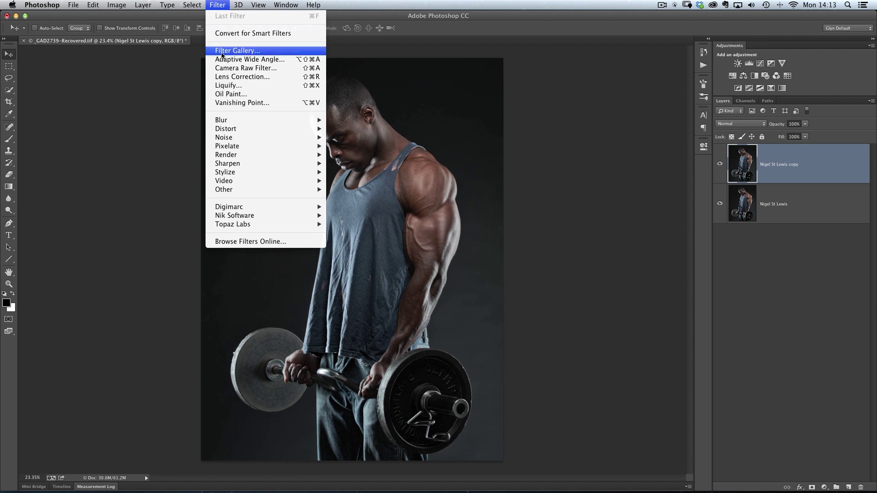
mouse_move(246, 164)
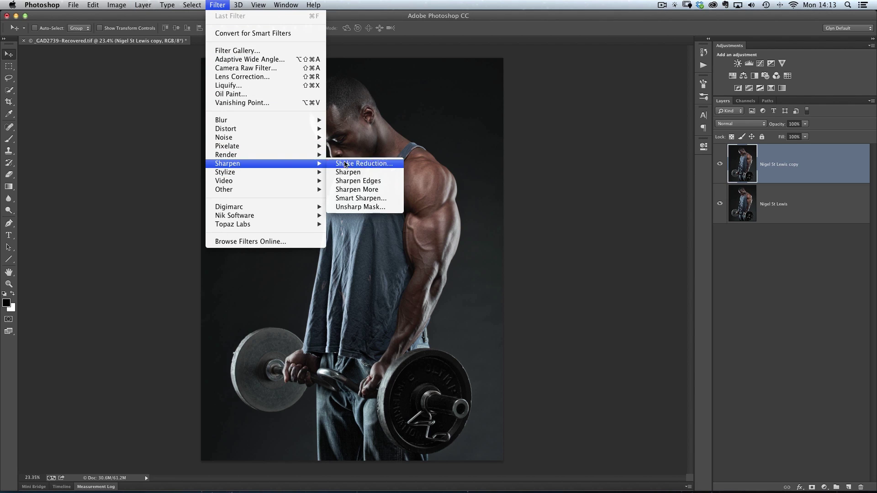
left_click(356, 207)
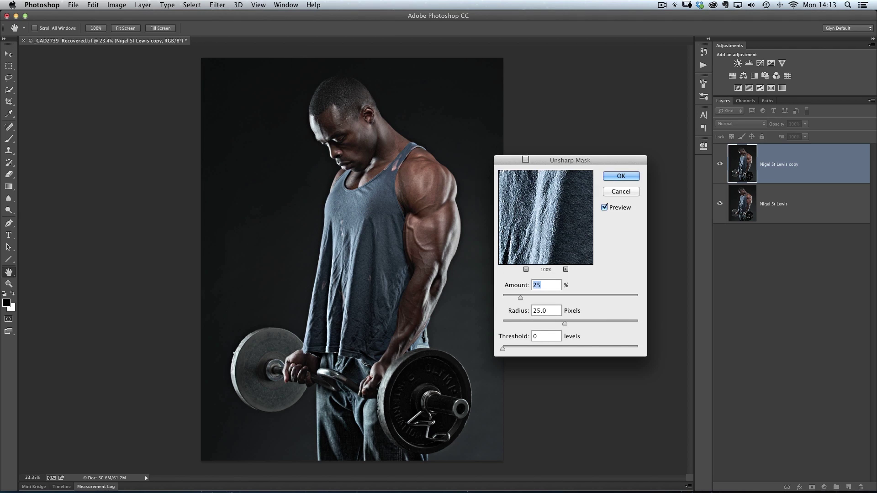
left_click_drag(530, 155, 495, 115)
left_click(490, 221)
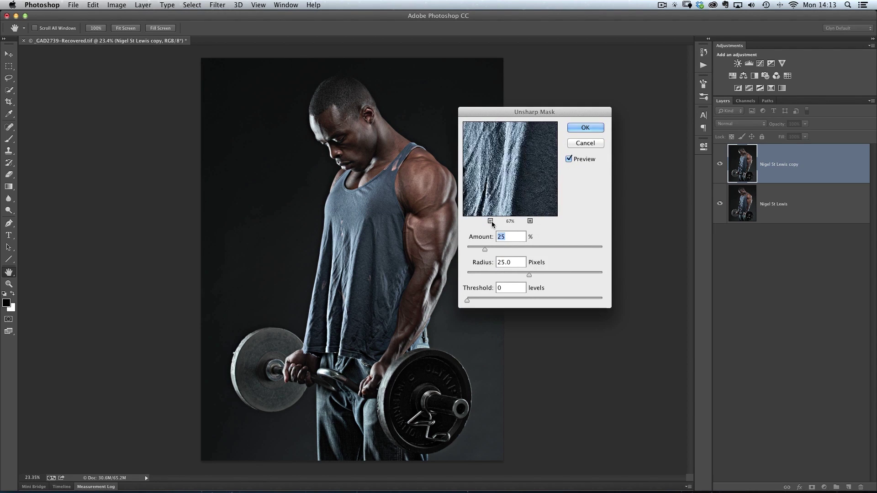
left_click(491, 221)
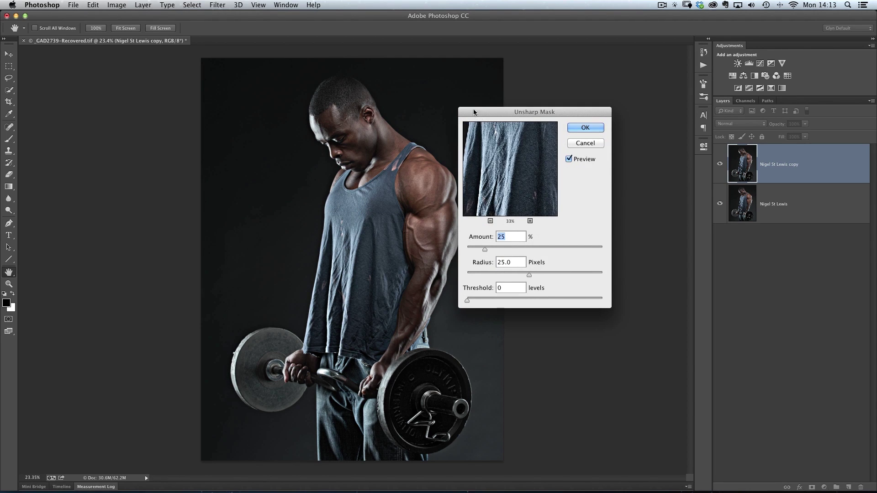
left_click_drag(473, 111, 487, 99)
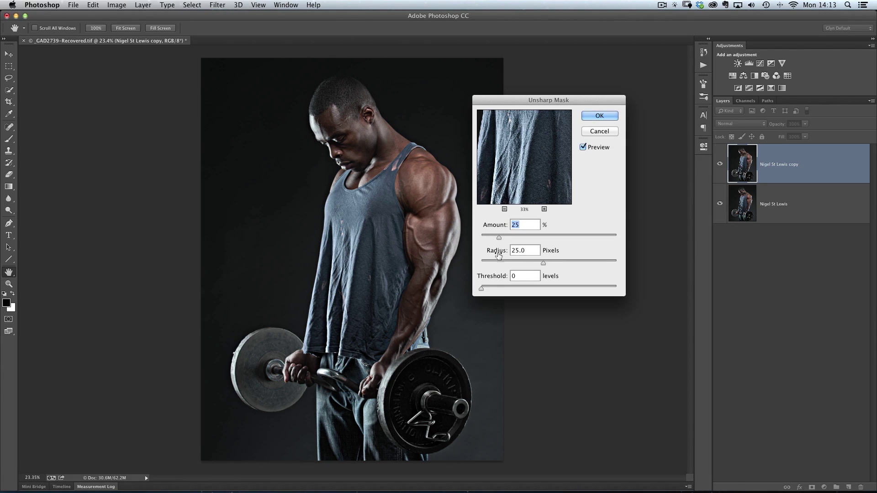
left_click(600, 116)
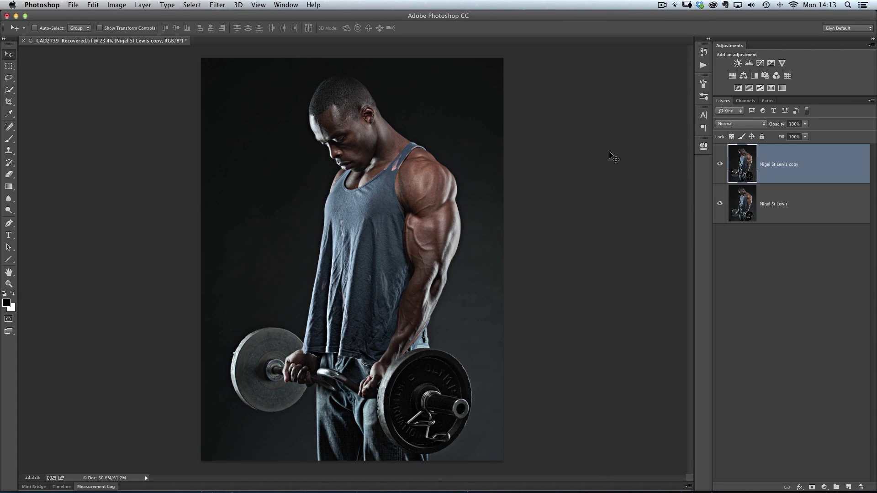
- Try fading the Unsharp Mask to 75% opacity, look through the fade blend modes, and cancel the fade
left_click(94, 6)
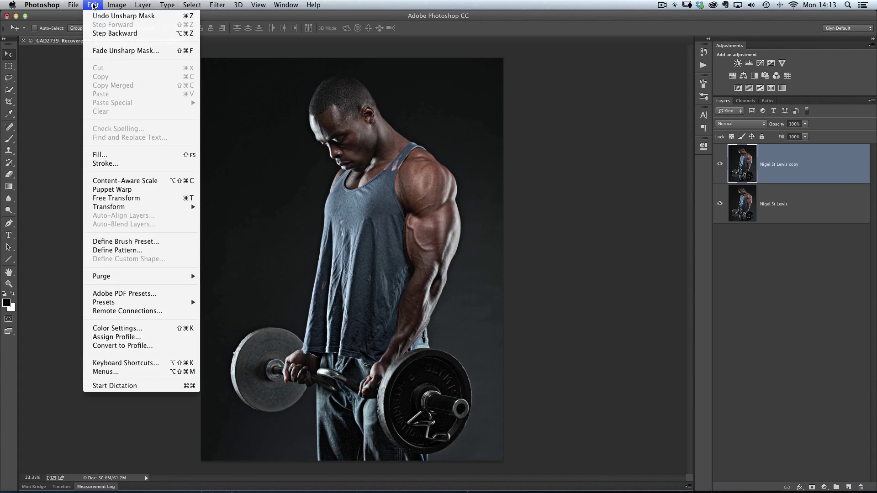
left_click(123, 52)
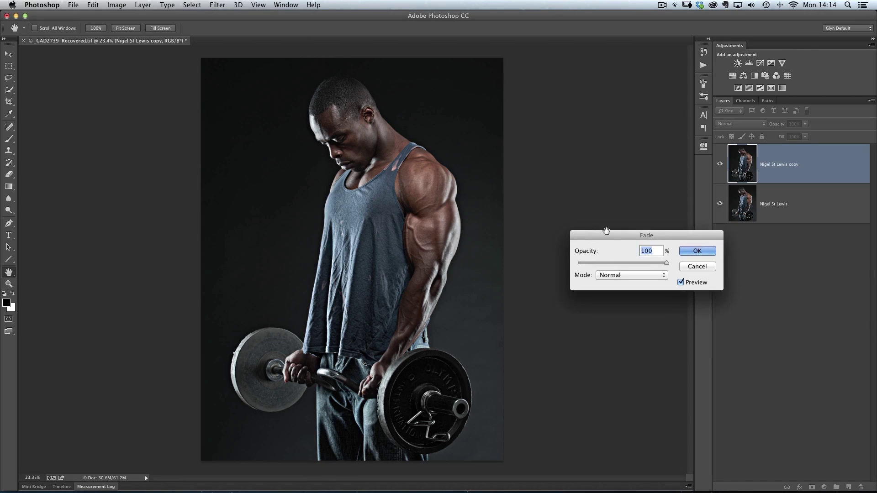
left_click_drag(615, 232, 514, 97)
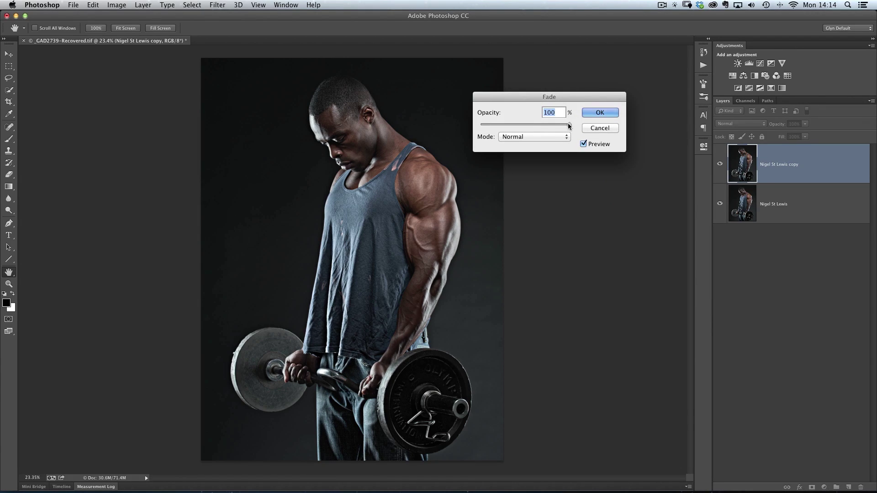
left_click_drag(568, 124, 547, 124)
left_click(525, 138)
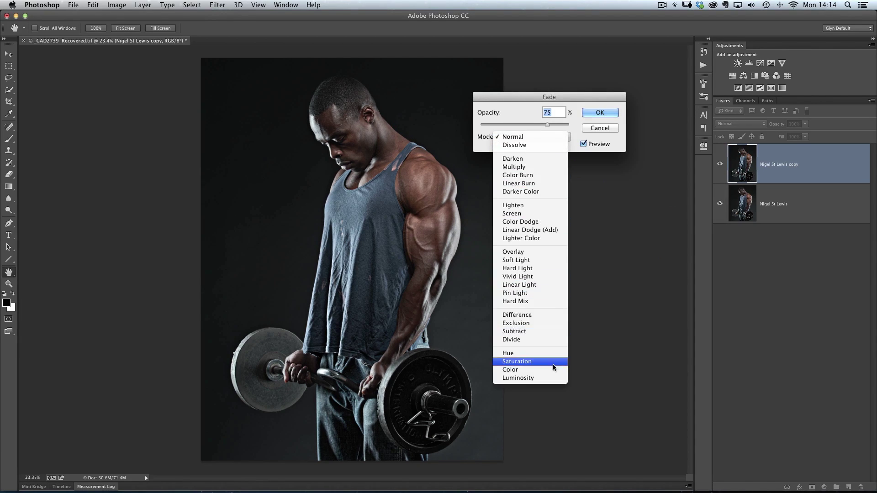
left_click(521, 109)
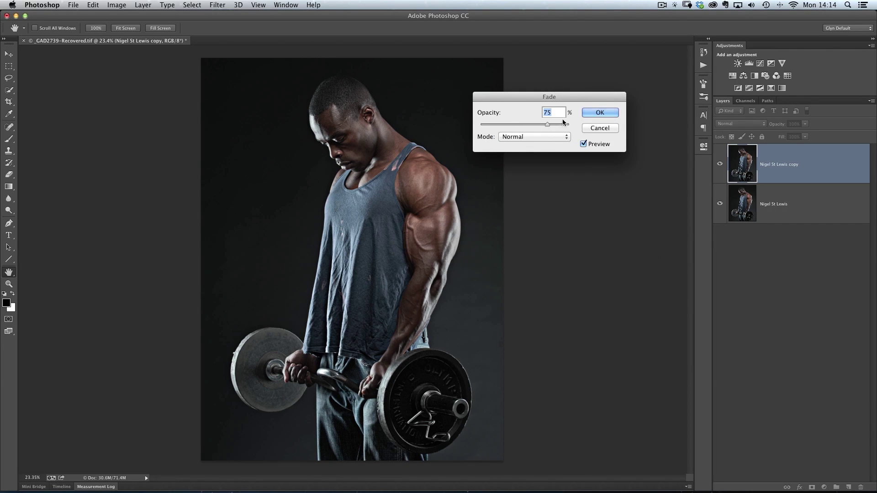
left_click(599, 128)
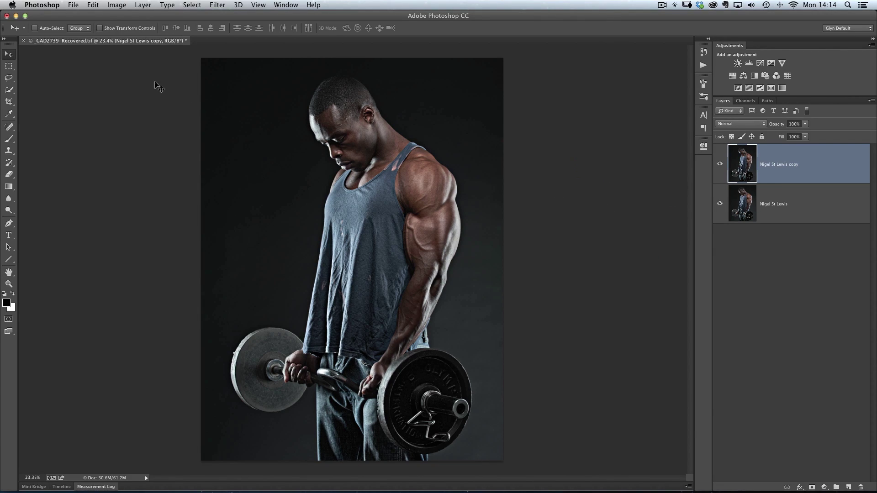
- Check that the fade option is offered for the Unsharp Mask and delete the sharpened duplicate layer
left_click(93, 5)
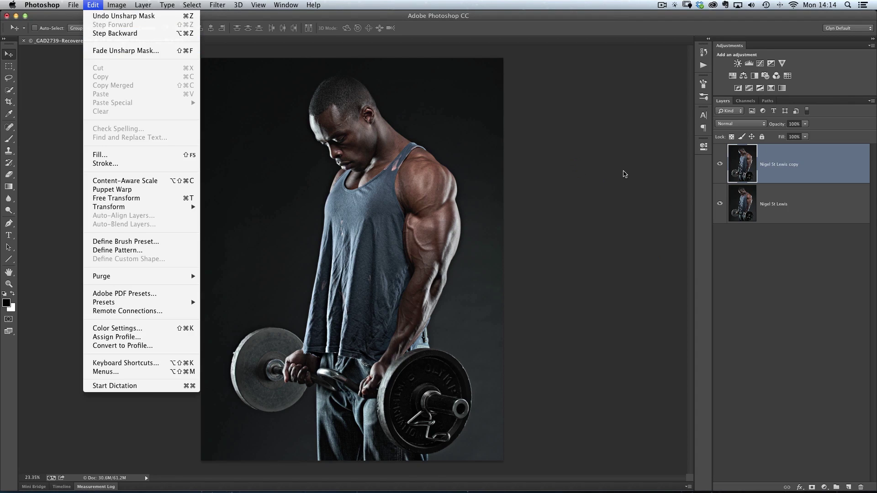
left_click(625, 174)
key("BackSpace")
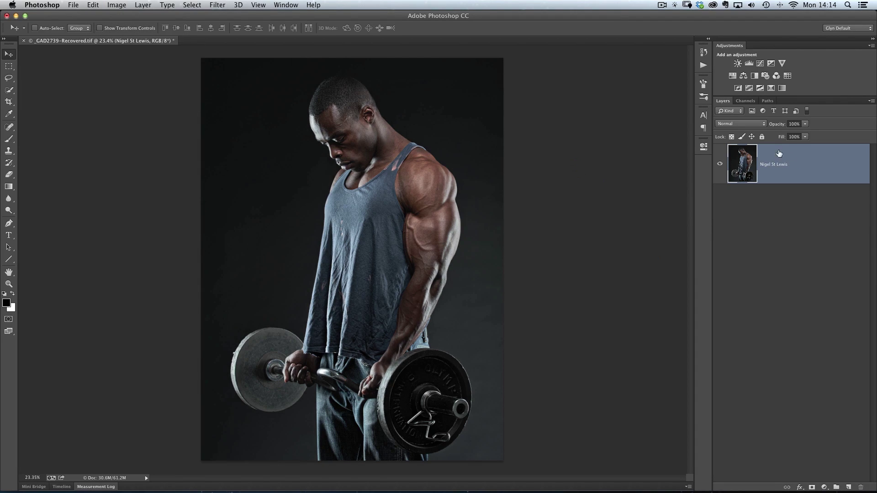
- Make a fresh copy of the photo layer and sharpen it with Unsharp Mask at 25%, 25.0 pixels and threshold 0
key("super+j")
left_click(218, 5)
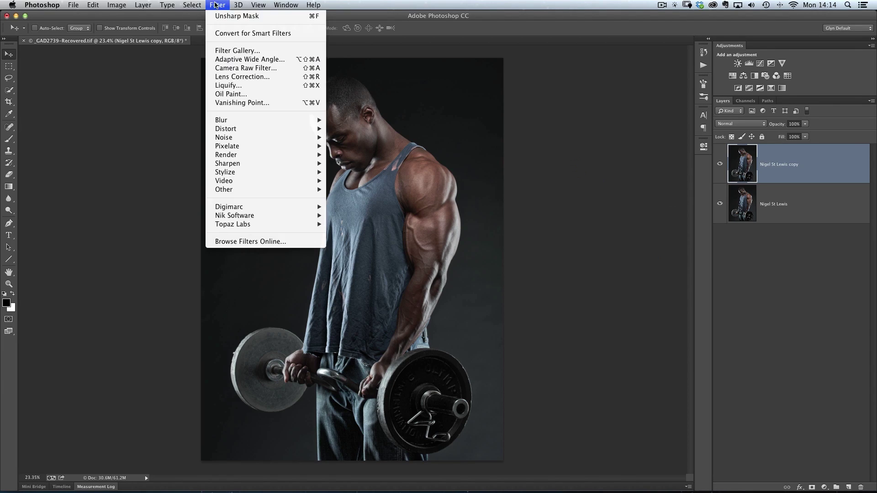
mouse_move(250, 163)
left_click(356, 206)
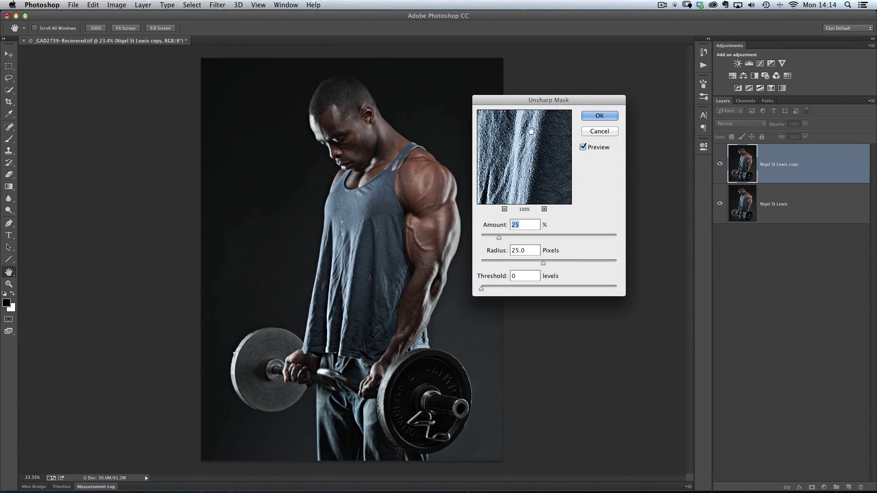
left_click(590, 116)
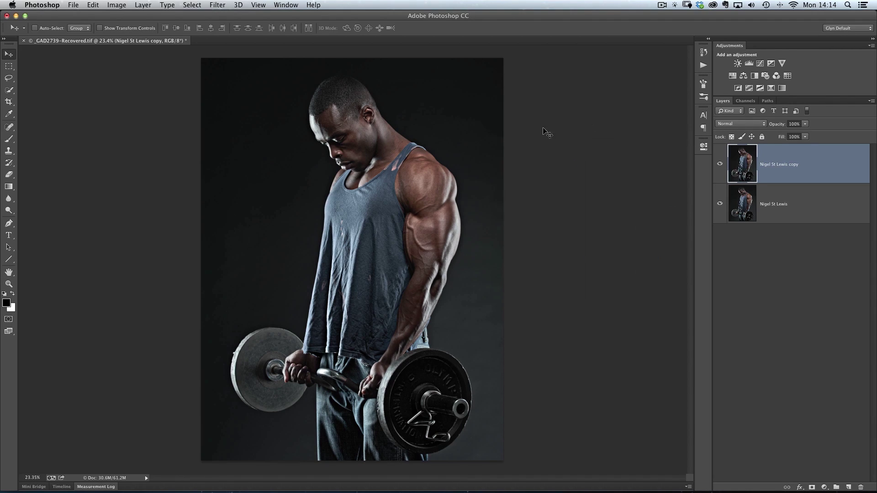
- Draw and clear a rectangular selection around the man's head, and check the availability of the Fade command
left_click(9, 66)
left_click_drag(267, 81, 400, 185)
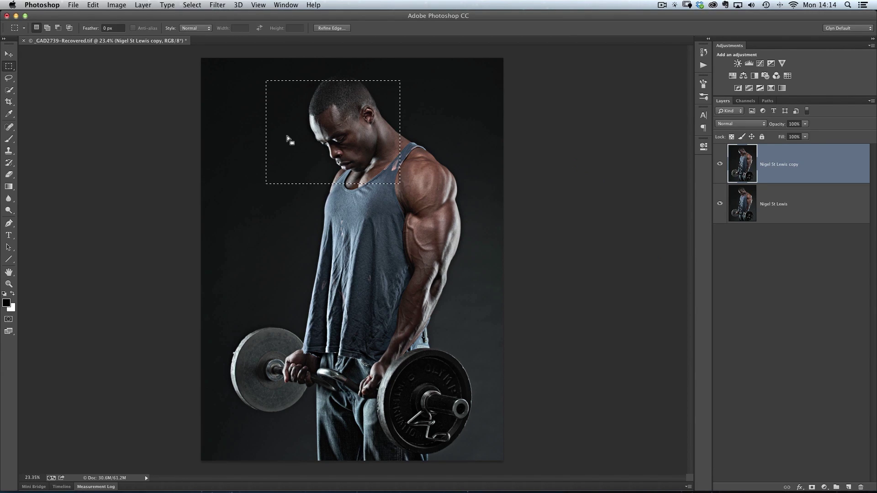
left_click(343, 165)
key("v")
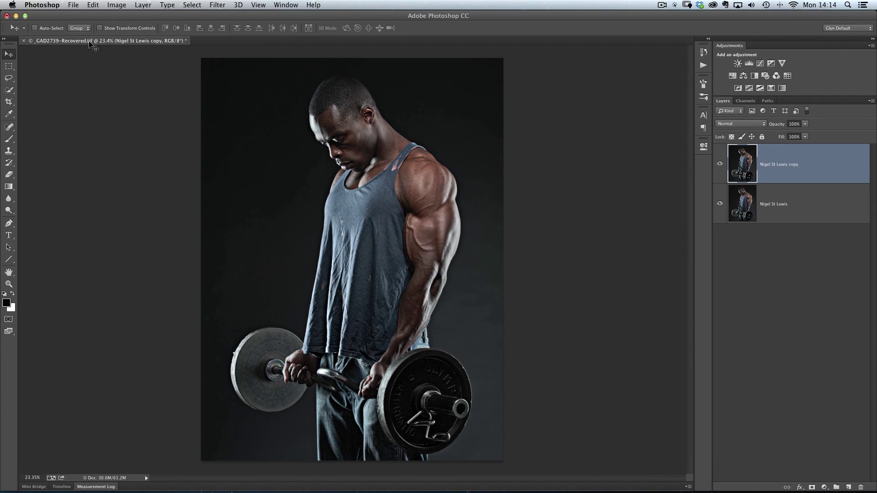
left_click(92, 5)
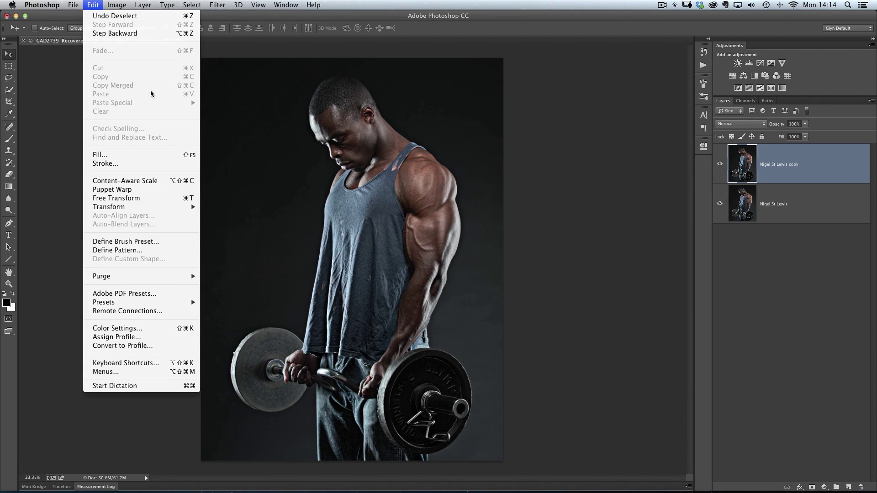
left_click(578, 158)
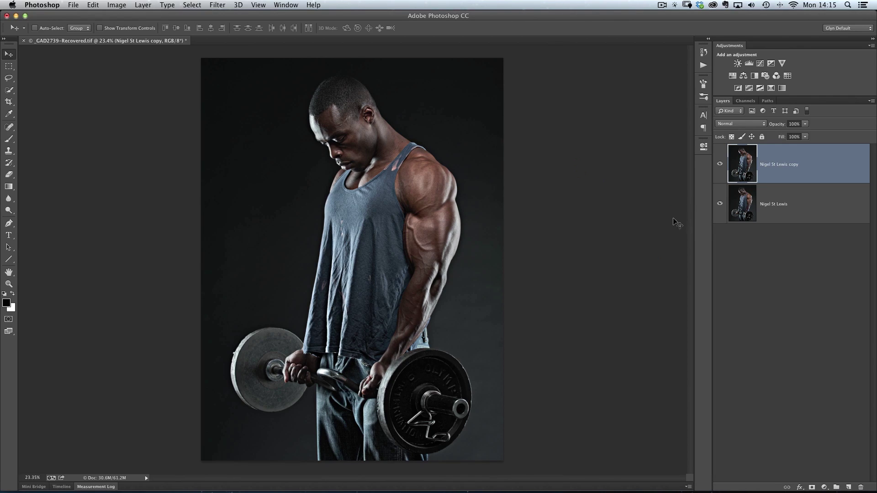
- Remove the sharpened duplicate layer and convert the original photo layer for smart filters
key("super+e")
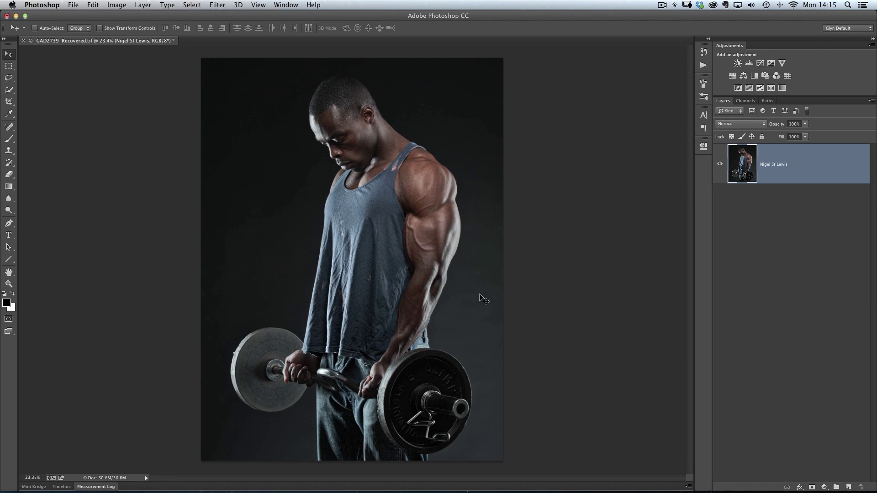
left_click(216, 5)
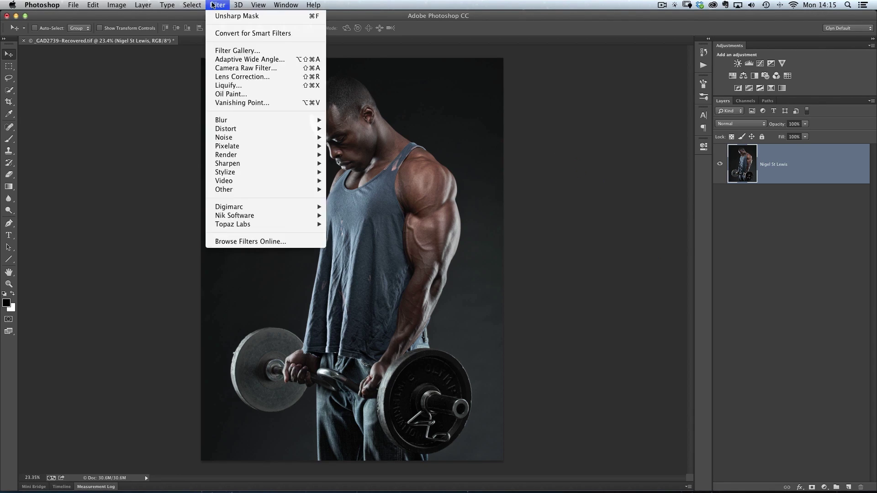
left_click(233, 34)
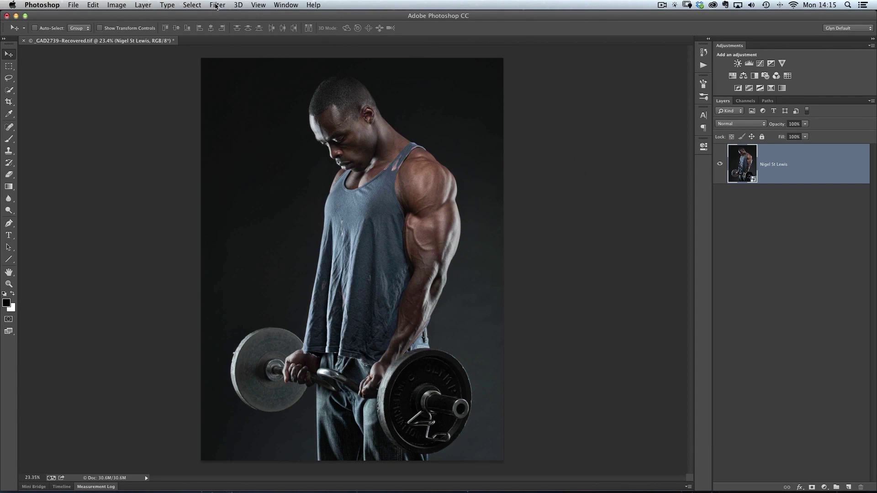
- Apply Unsharp Mask as a smart filter with amount 25%, radius 25.0 pixels and threshold 0
left_click(216, 6)
mouse_move(247, 163)
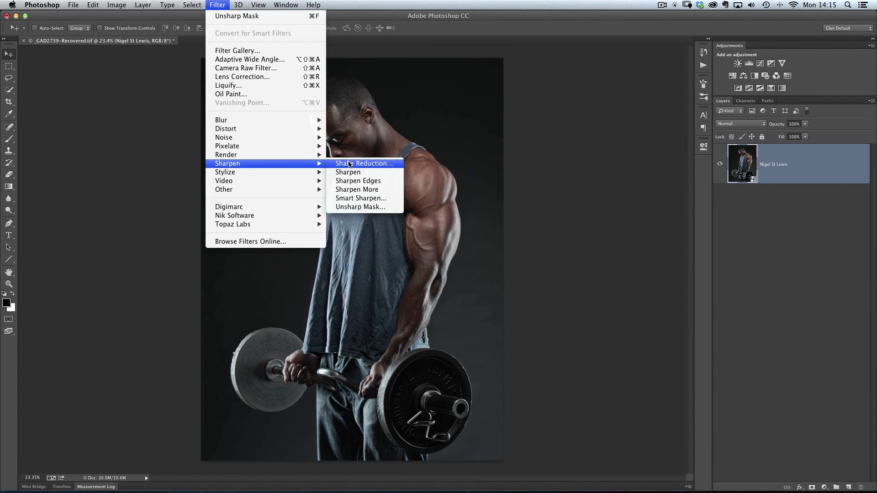
left_click(349, 208)
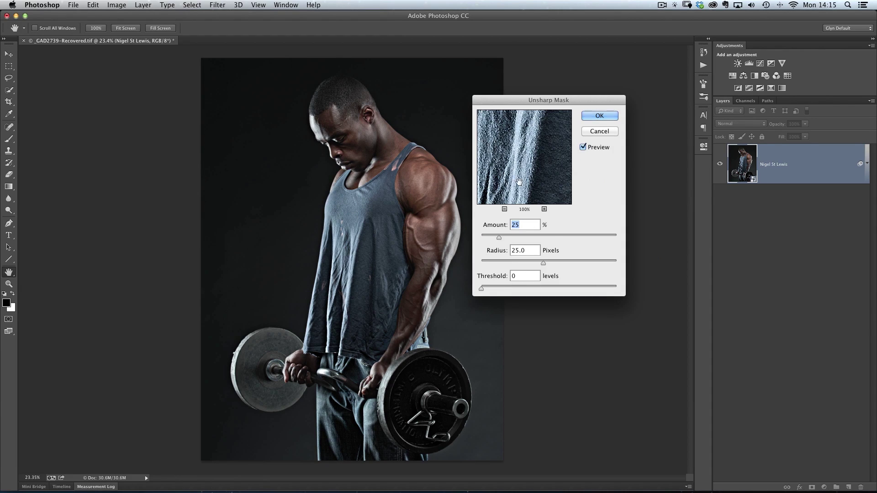
left_click(596, 115)
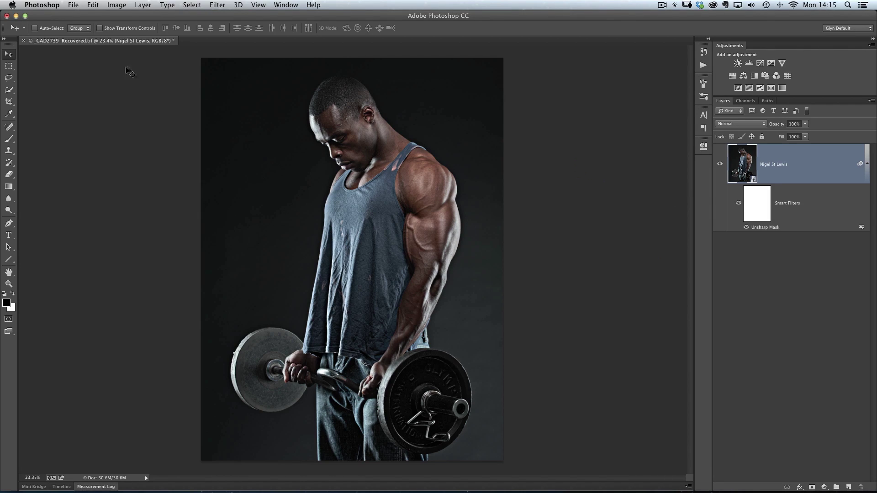
- Check whether the Fade command can be used on the Unsharp Mask smart filter
left_click(93, 5)
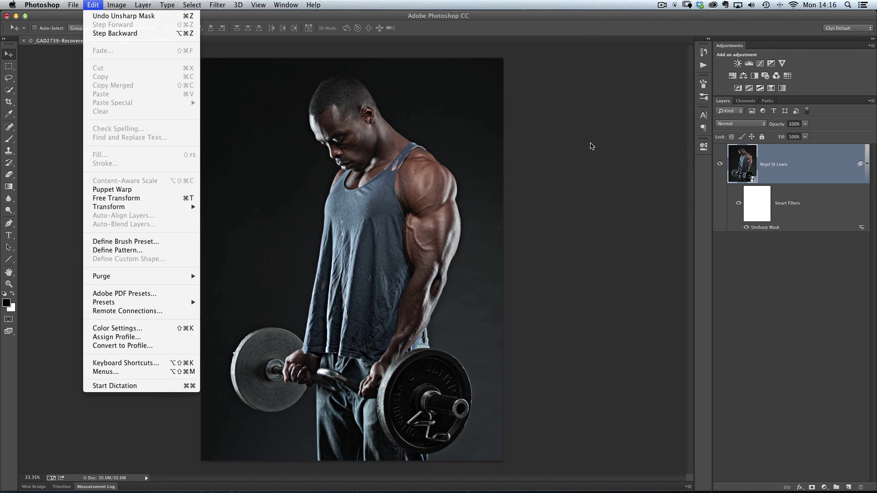
left_click(592, 149)
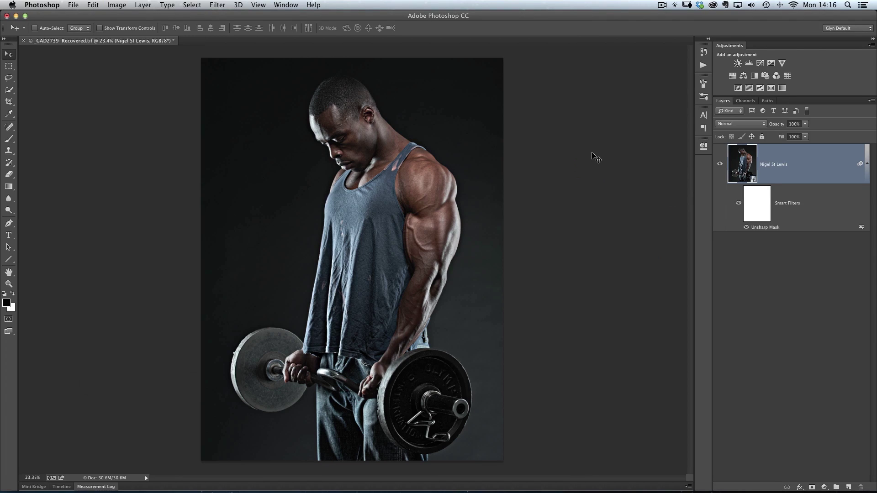
- Review the editing options of the Unsharp Mask smart filter and toggle the filter's visibility to compare its effect
right_click(760, 228)
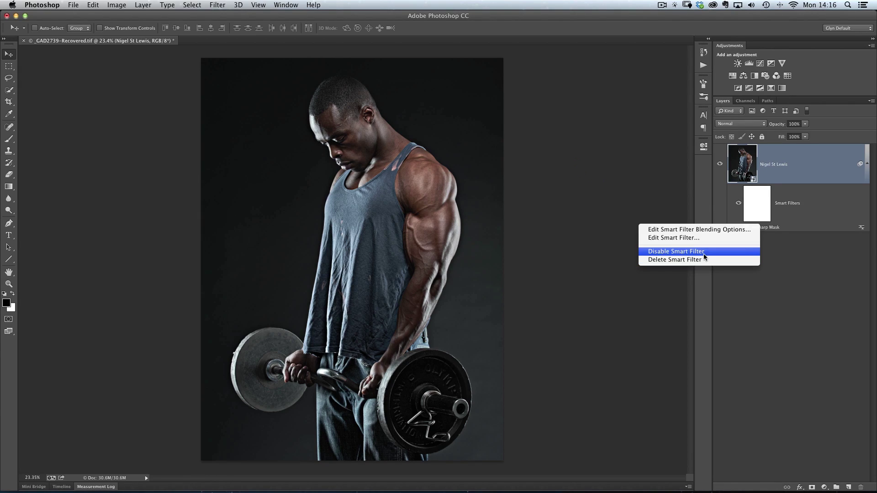
left_click(759, 295)
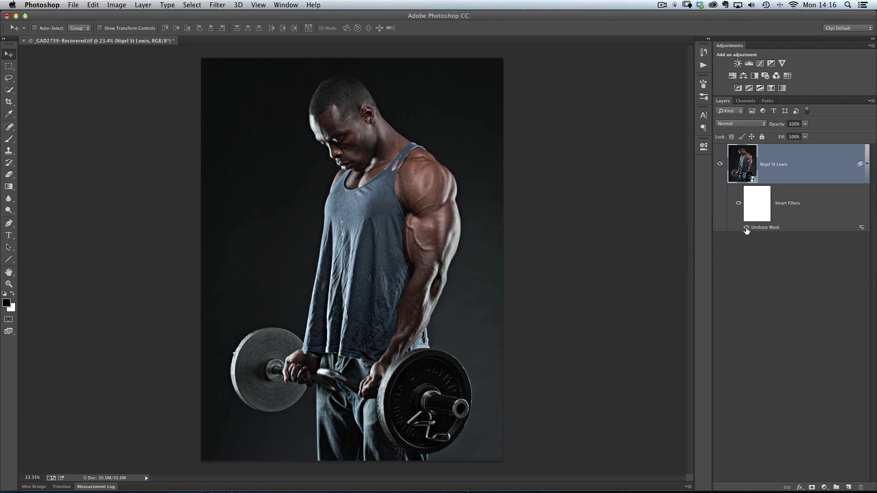
key("F1")
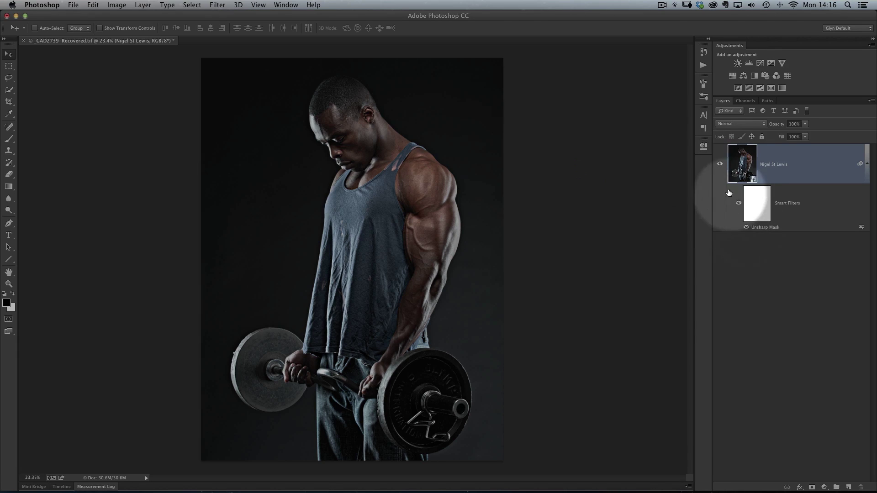
left_click(745, 227)
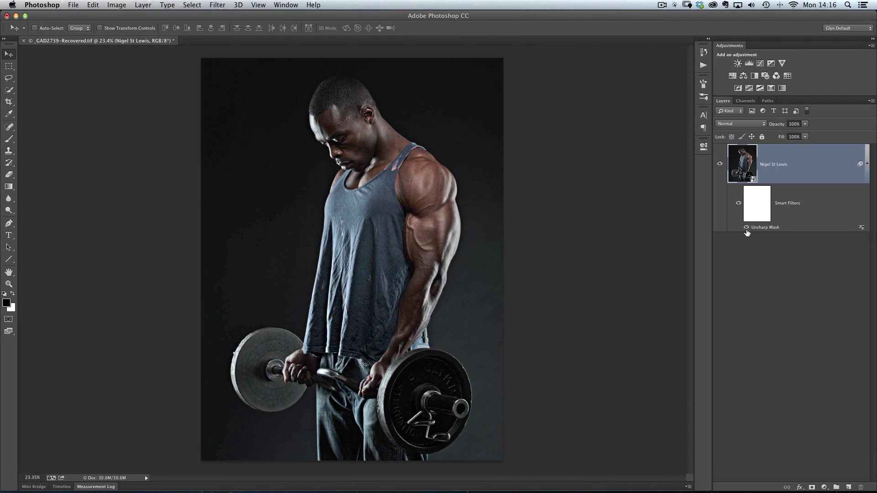
- Compare the photo with and without the Unsharp Mask smart filter, and review the filter's settings without changing them
left_click(746, 227)
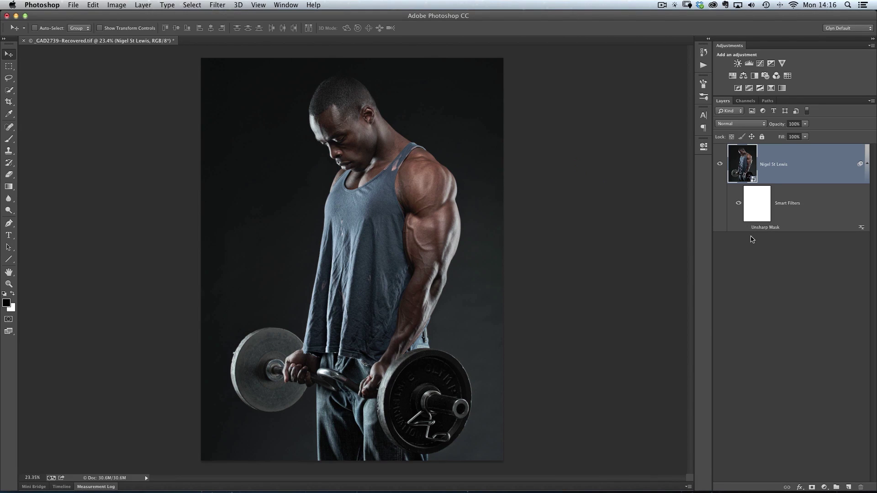
left_click(747, 228)
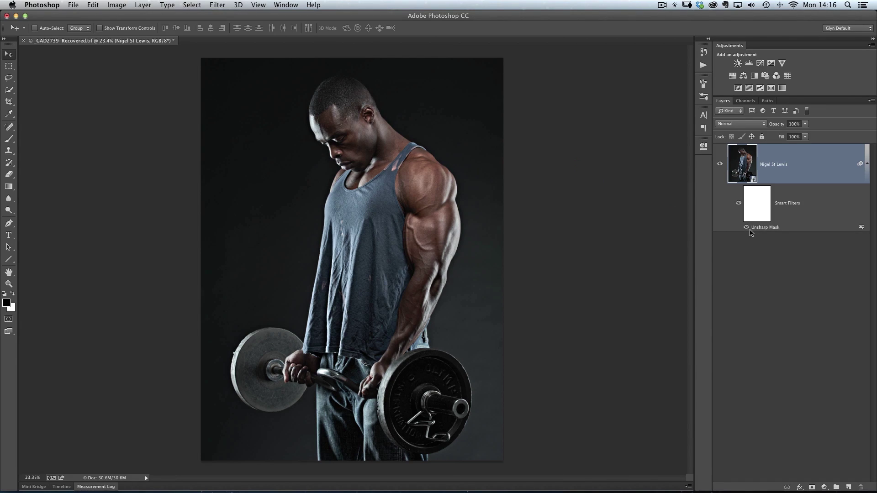
right_click(757, 228)
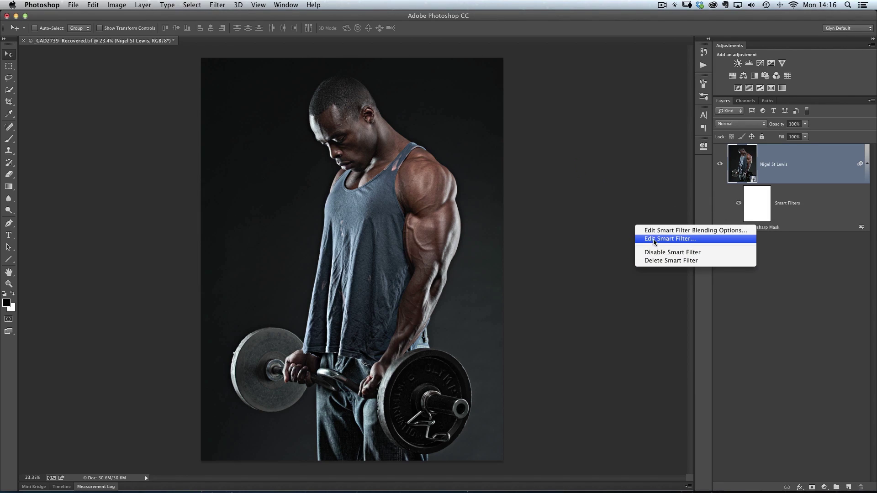
left_click(696, 239)
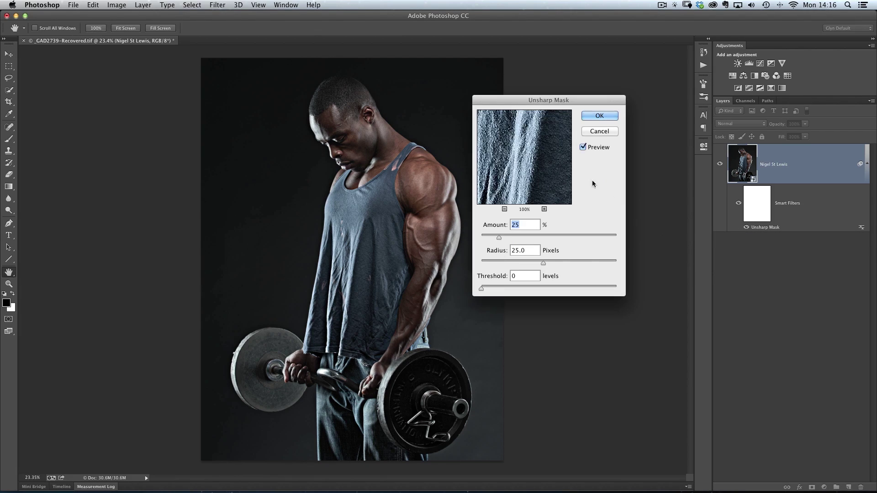
left_click_drag(529, 102, 564, 112)
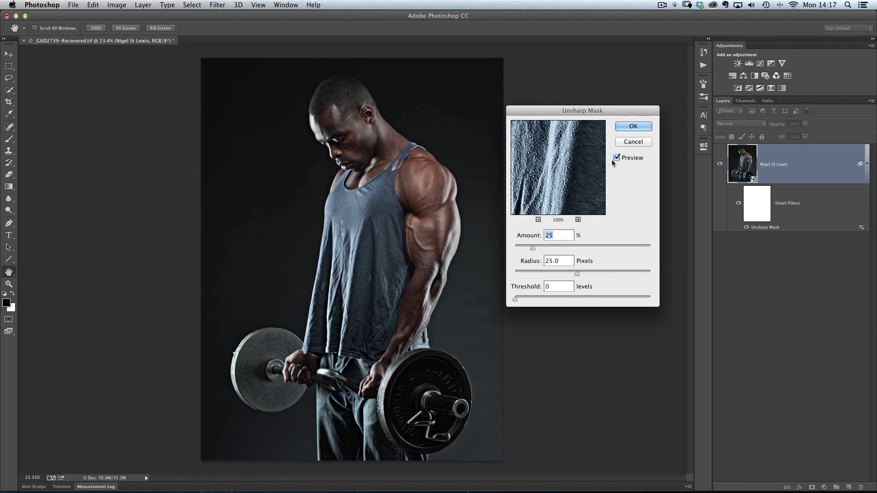
left_click(633, 142)
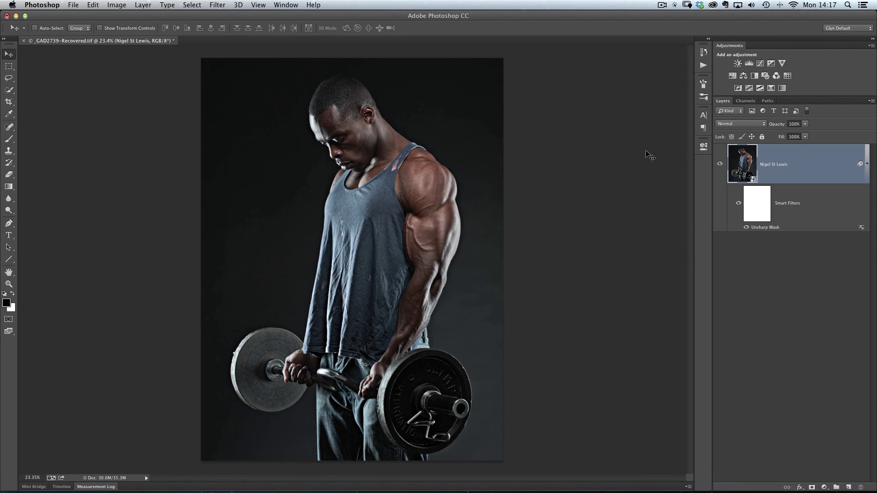
- Review the blend modes in the Unsharp Mask smart filter's blending options and try an opacity of 86%, discarding the change
right_click(761, 229)
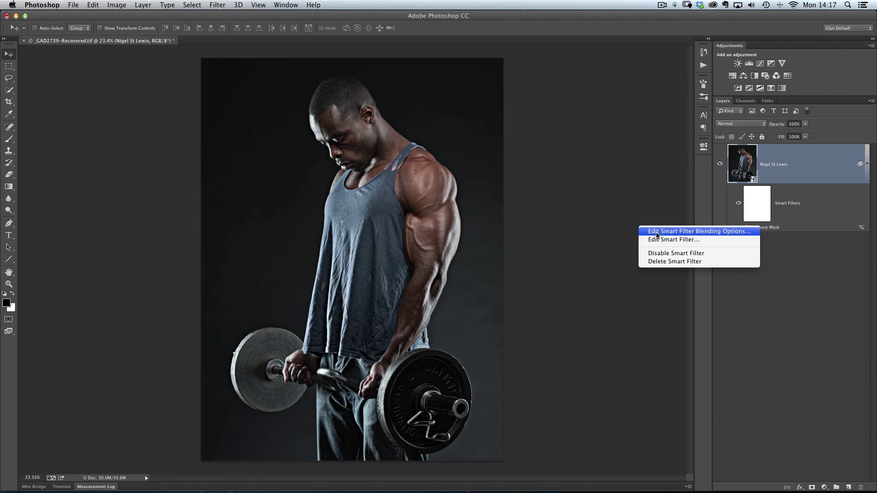
left_click(685, 231)
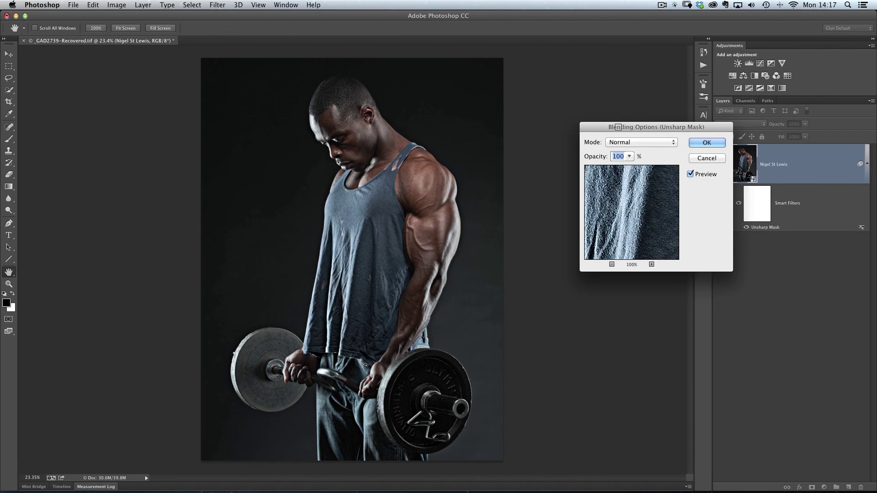
left_click_drag(615, 127, 552, 131)
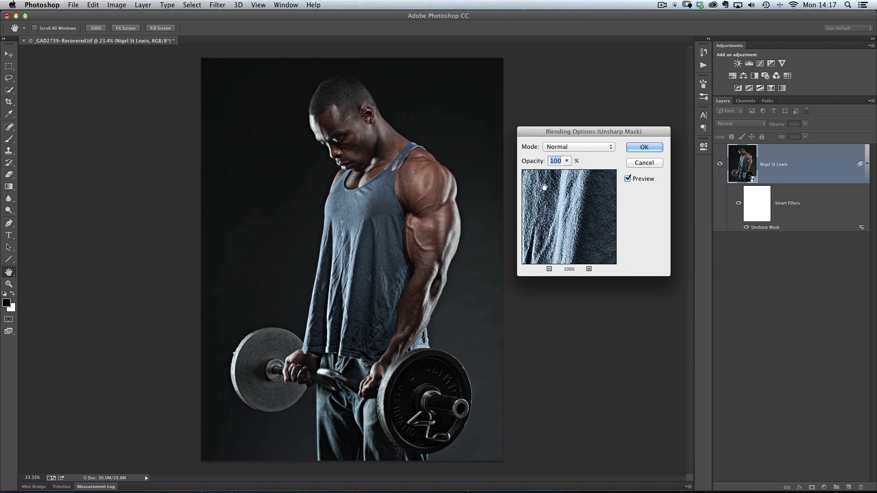
left_click(565, 147)
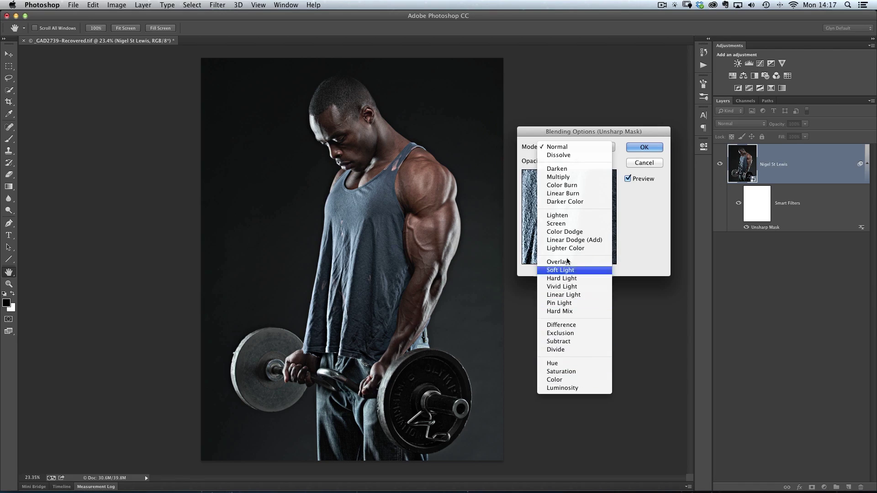
left_click(634, 202)
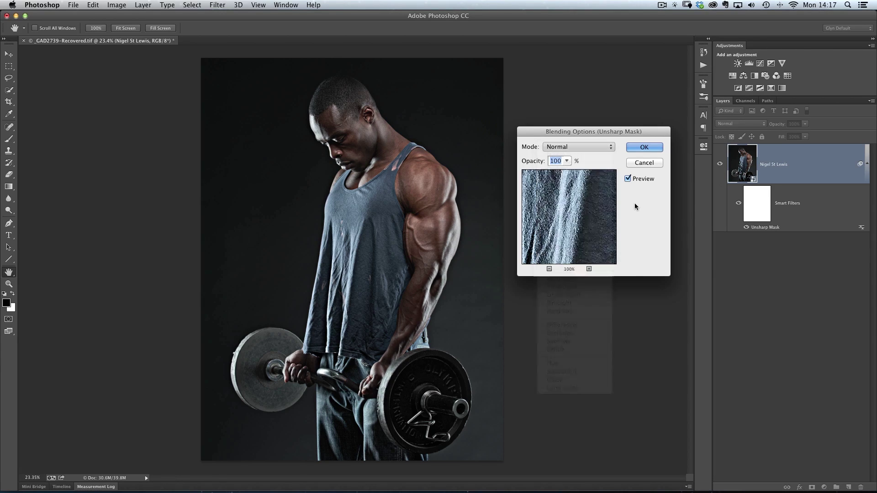
left_click(566, 161)
mouse_move(567, 170)
left_mouse_down()
mouse_move(540, 174)
mouse_move(558, 176)
left_mouse_up()
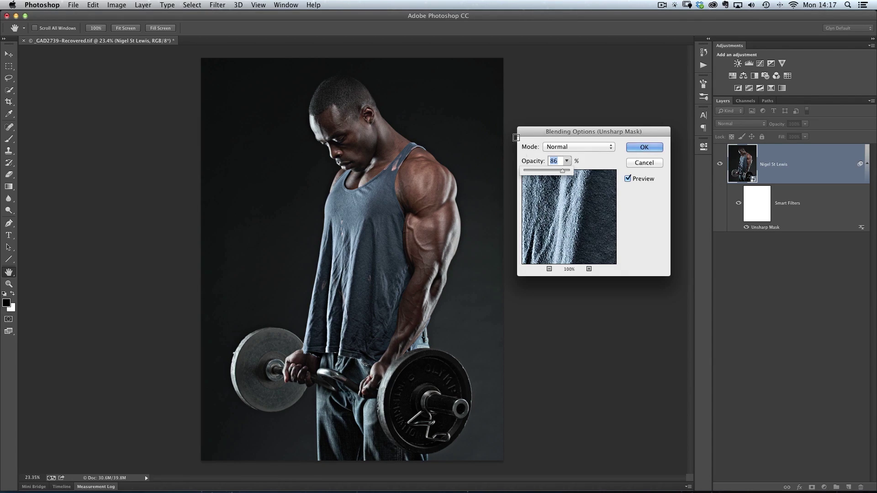
left_click(647, 165)
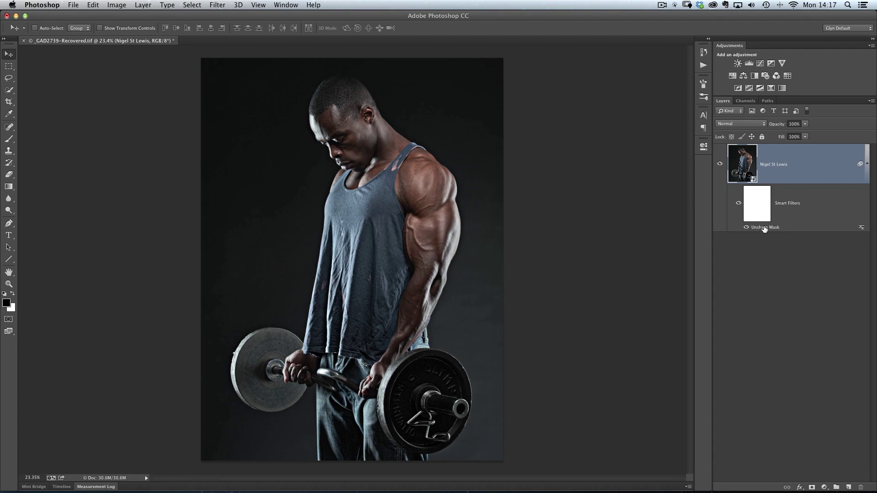
- Open the Camera Raw Filter on the photo layer and set up the Adjustment Brush with an exposure of +0.70
left_click(217, 6)
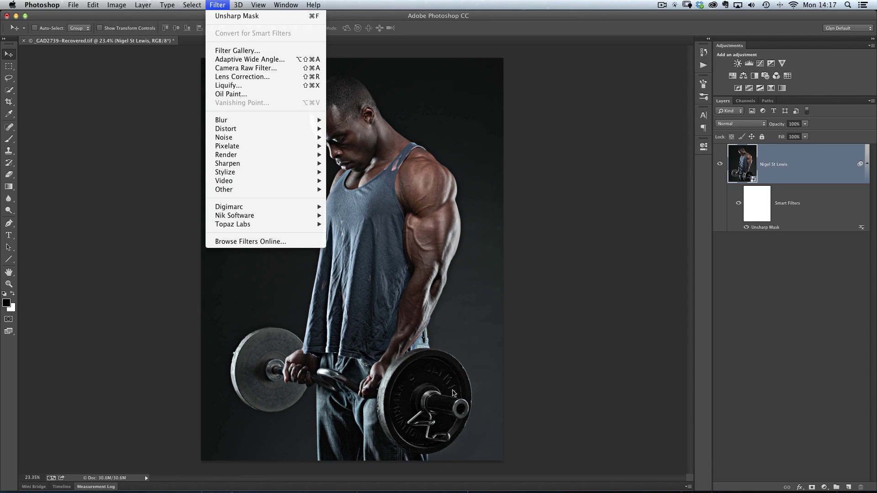
left_click(246, 68)
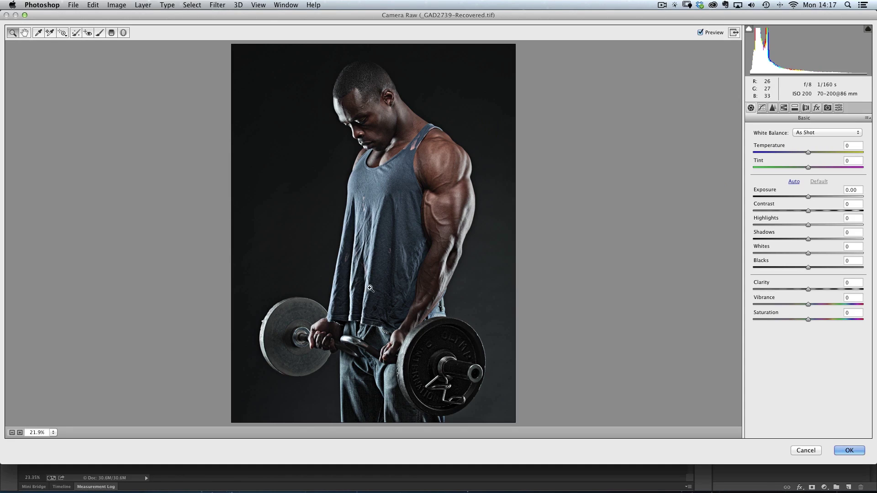
left_click_drag(361, 283, 506, 417)
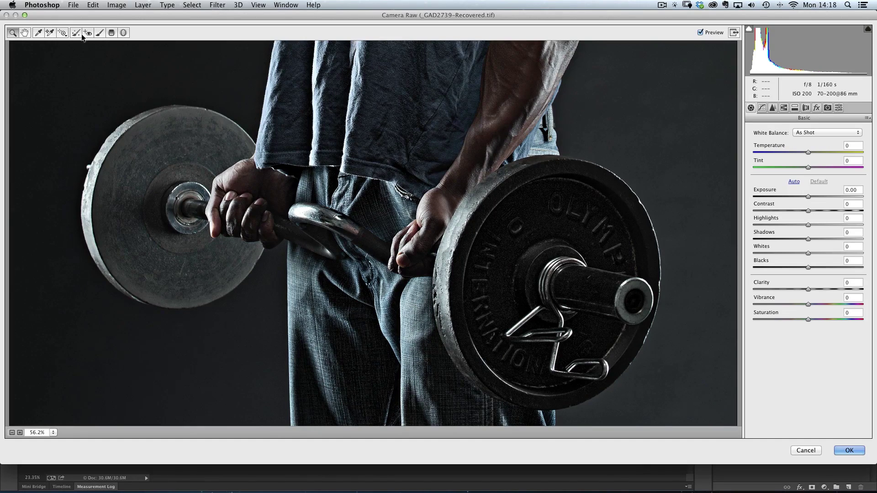
left_click(100, 33)
left_click_drag(825, 177, 815, 178)
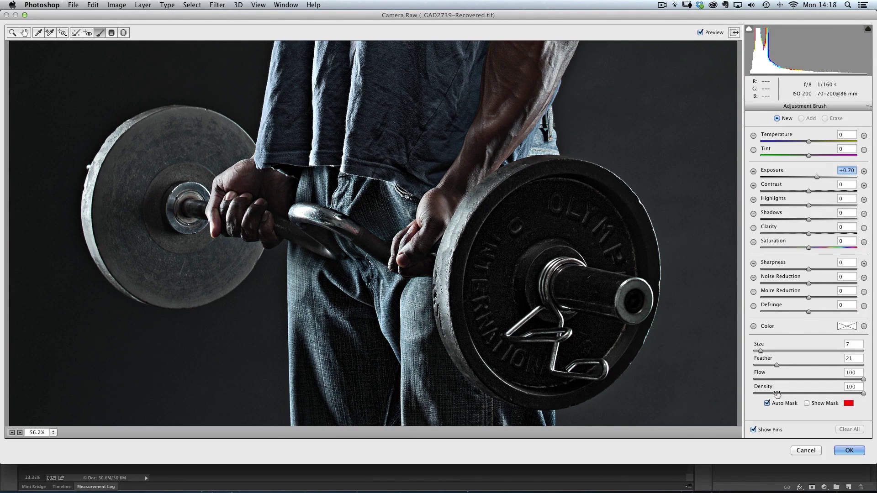
- Disable Auto Mask, display the mask overlay and paint the brush adjustment over the front barbell plate
left_click(767, 404)
left_click(806, 403)
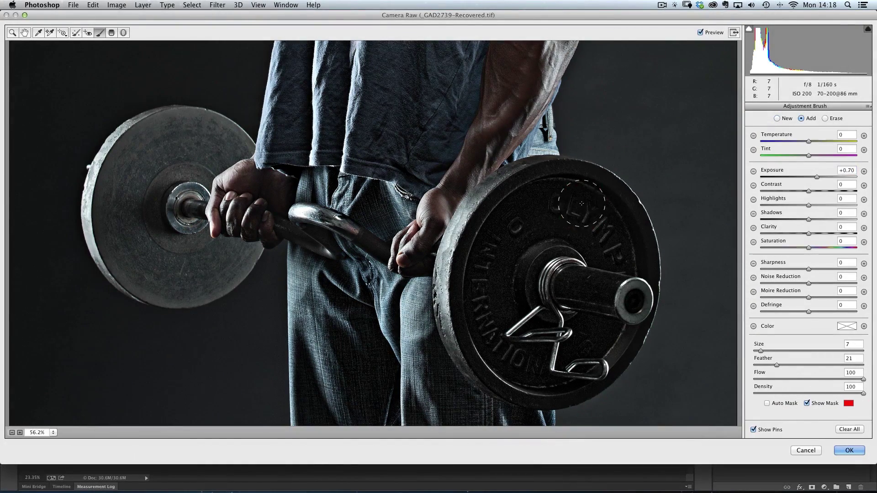
mouse_move(602, 216)
left_mouse_down()
mouse_move(506, 210)
mouse_move(520, 361)
left_mouse_up()
mouse_move(489, 295)
left_mouse_down()
mouse_move(485, 360)
mouse_move(594, 372)
mouse_move(624, 233)
mouse_move(564, 178)
mouse_move(519, 180)
mouse_move(484, 208)
mouse_move(480, 306)
mouse_move(454, 272)
mouse_move(496, 379)
mouse_move(457, 322)
mouse_move(564, 385)
mouse_move(625, 287)
mouse_move(648, 302)
mouse_move(570, 274)
mouse_move(560, 336)
mouse_move(530, 200)
mouse_move(591, 190)
mouse_move(497, 261)
mouse_move(512, 274)
left_mouse_up()
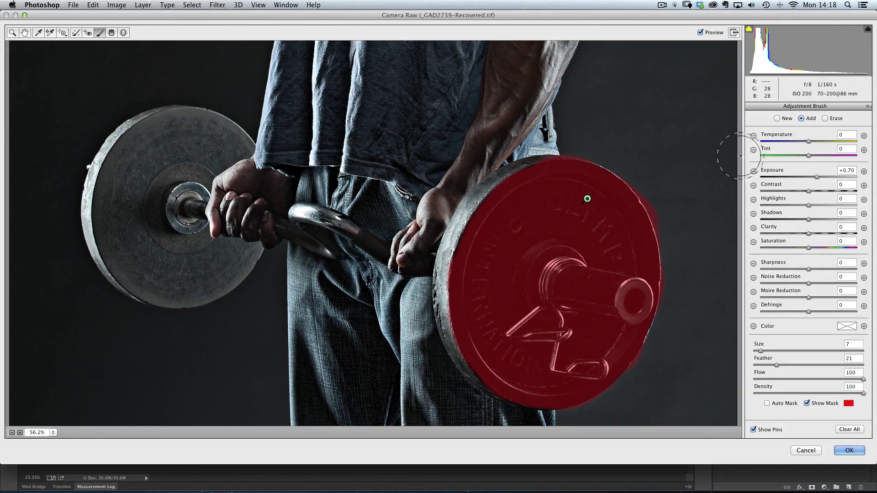
- Erase the brush mask where it spills past the outer edge of the front barbell plate
left_click(824, 118)
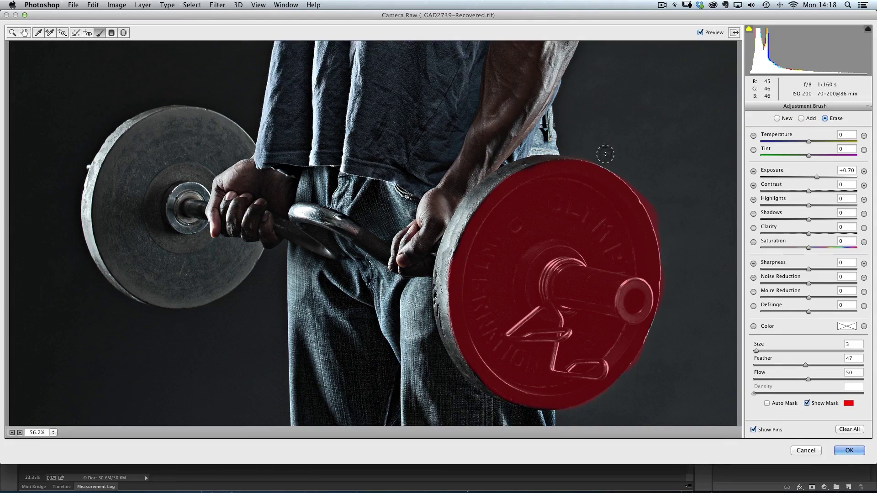
mouse_move(623, 175)
left_mouse_down()
mouse_move(667, 243)
mouse_move(661, 221)
mouse_move(674, 314)
mouse_move(675, 277)
mouse_move(647, 358)
mouse_move(628, 382)
left_mouse_up()
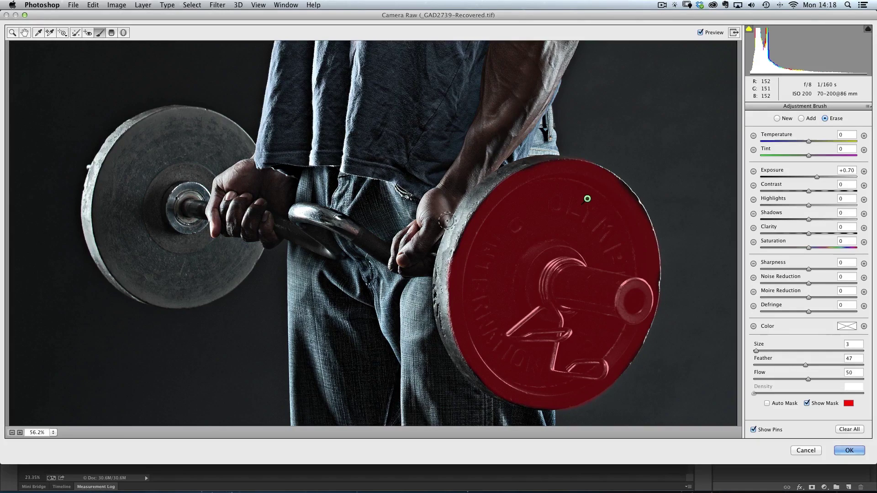
mouse_move(447, 221)
left_mouse_down()
mouse_move(443, 324)
mouse_move(479, 391)
mouse_move(524, 422)
mouse_move(580, 414)
mouse_move(603, 389)
left_mouse_up()
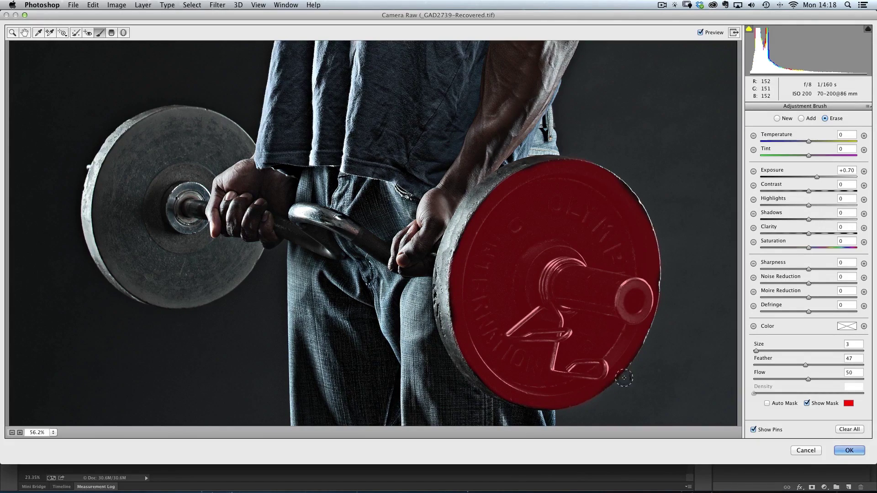
- Hide the mask overlay, set the brushed plate's exposure to +1.80 and apply the Camera Raw filter
left_click(806, 403)
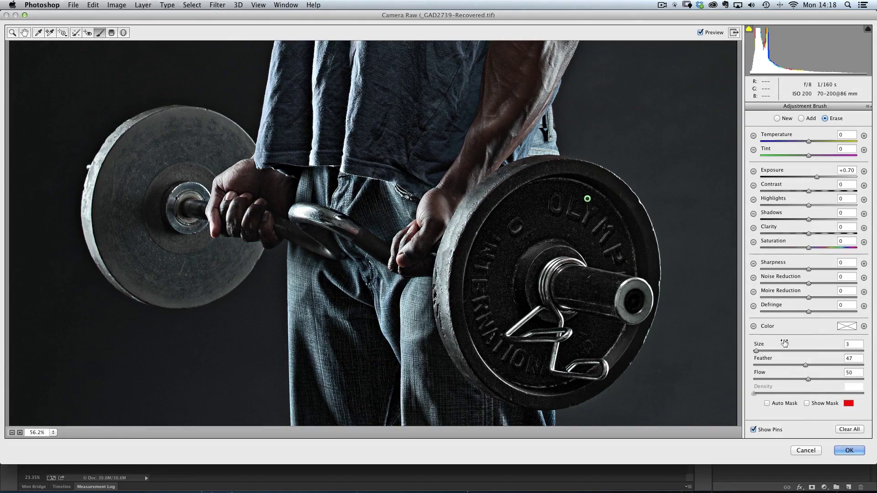
left_click_drag(815, 175, 829, 177)
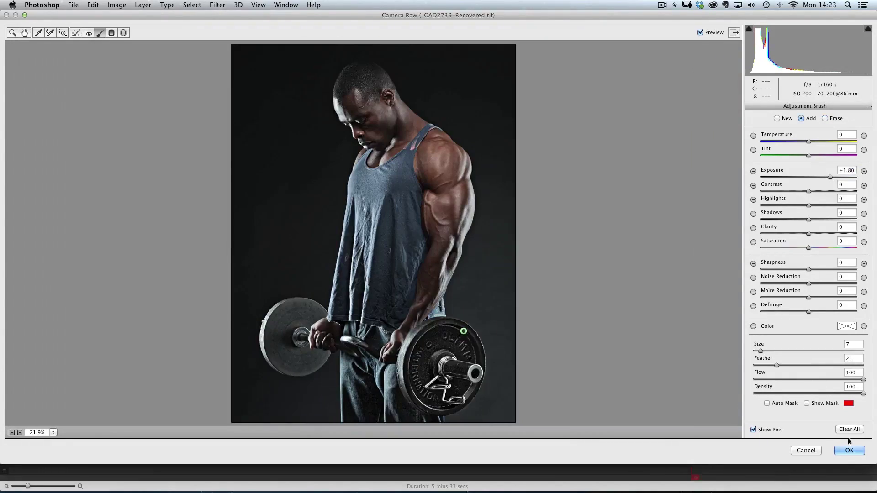
left_click(849, 451)
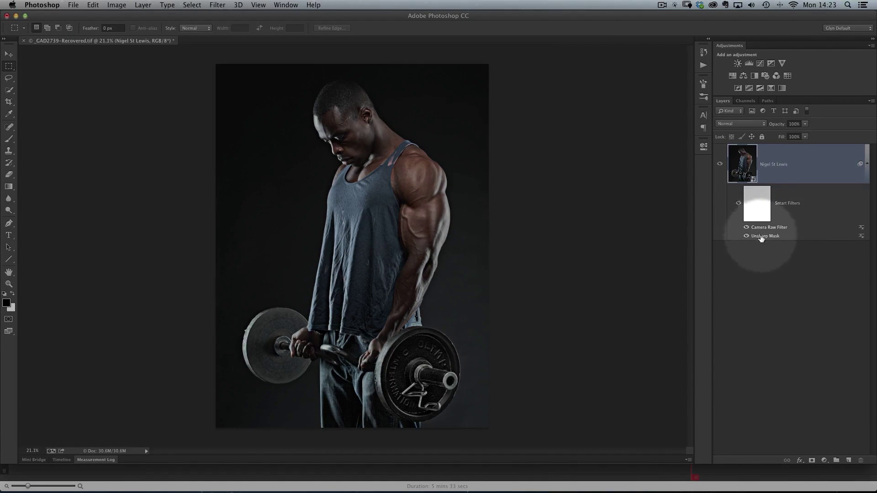
- Try lowering the Unsharp Mask smart filter's opacity in its blending options beneath the Camera Raw filter, discarding the change
left_click_drag(761, 237, 764, 242)
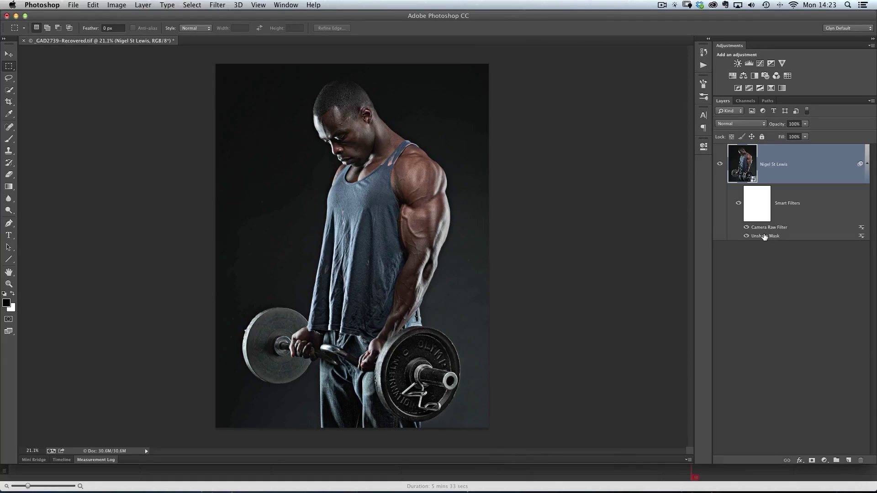
right_click(763, 237)
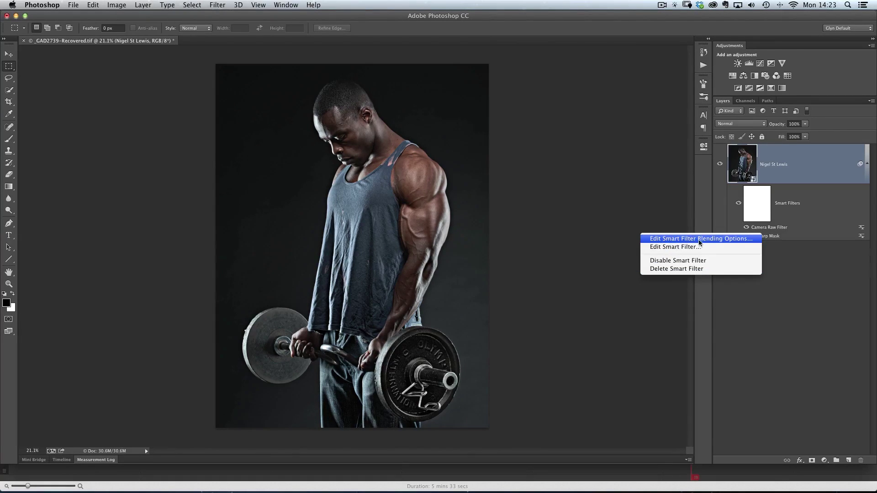
left_click(717, 241)
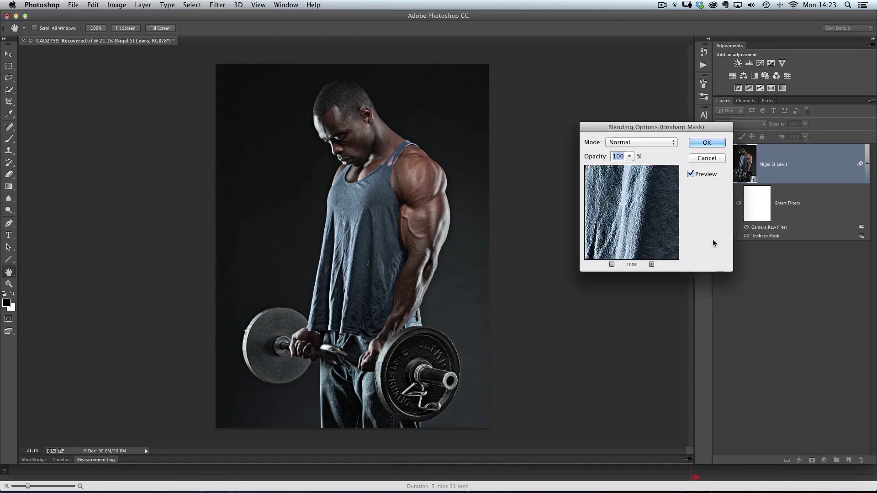
left_click_drag(614, 130, 552, 139)
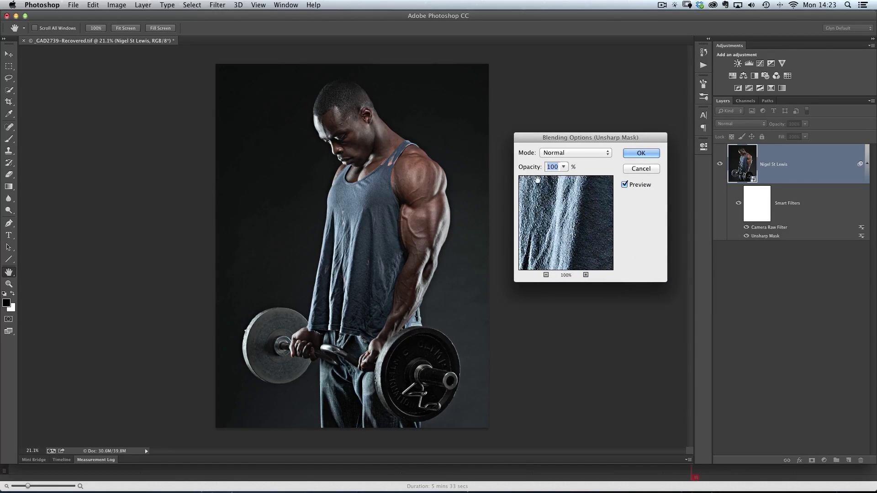
left_click(565, 169)
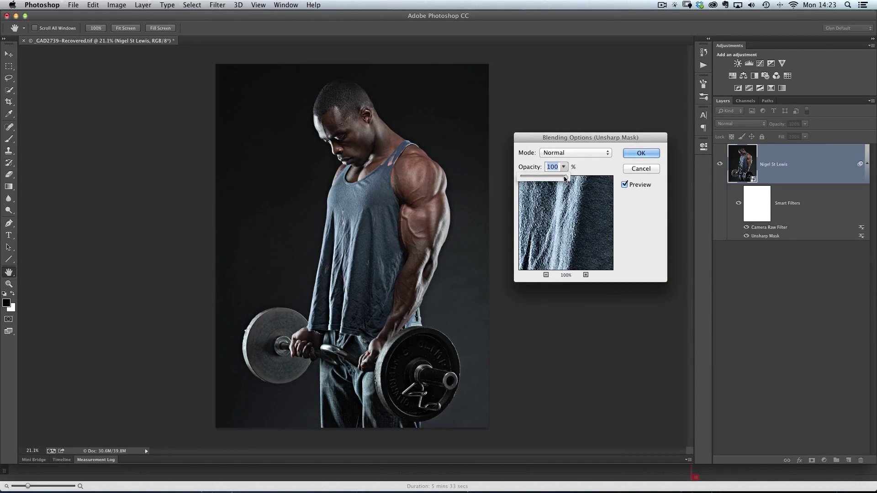
mouse_move(566, 178)
left_mouse_down()
mouse_move(539, 180)
mouse_move(557, 179)
left_mouse_up()
left_click(639, 171)
left_click(640, 169)
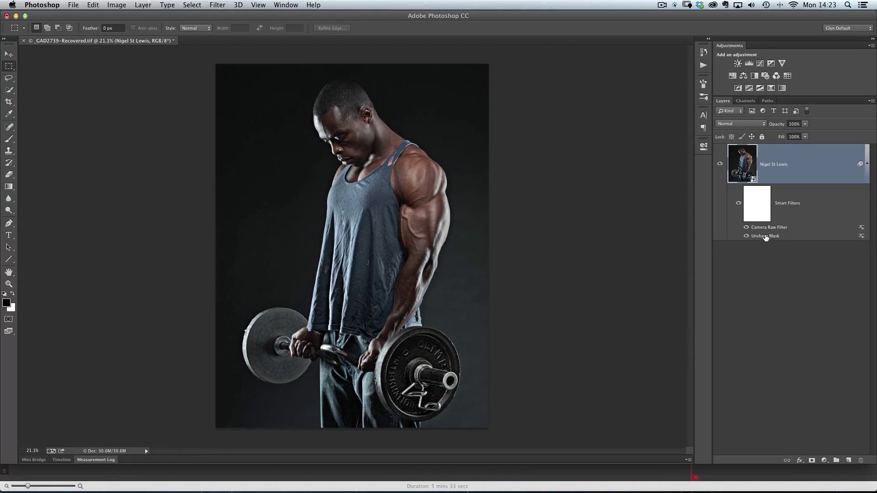
- Try adjusting the Unsharp Mask smart filter's amount without keeping it, and check whether the Fade command can be used
double_click(766, 236)
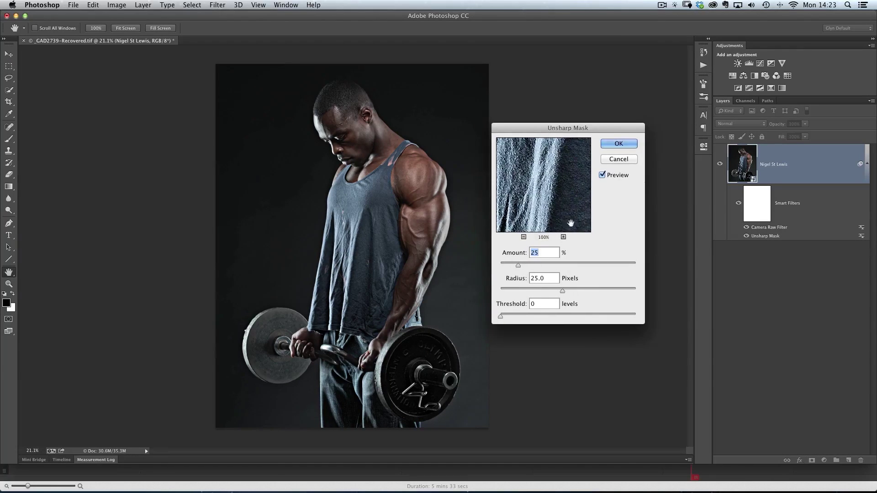
left_click_drag(518, 265, 520, 267)
left_click(612, 160)
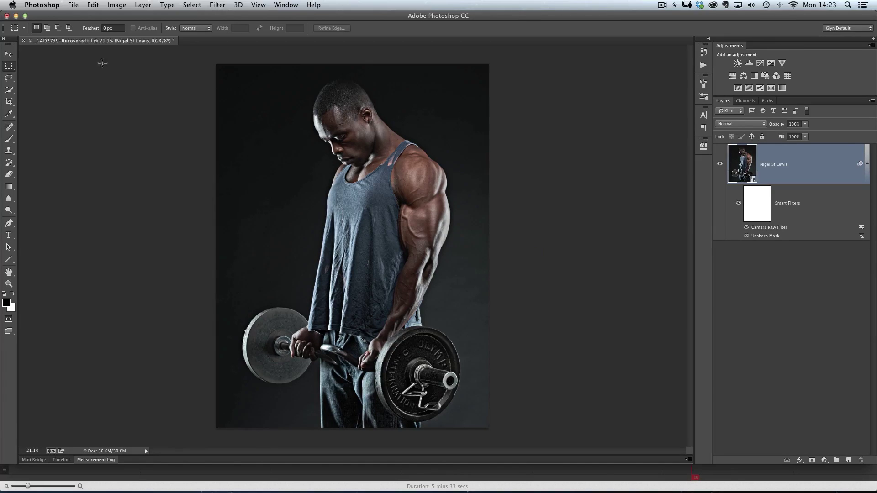
left_click(93, 5)
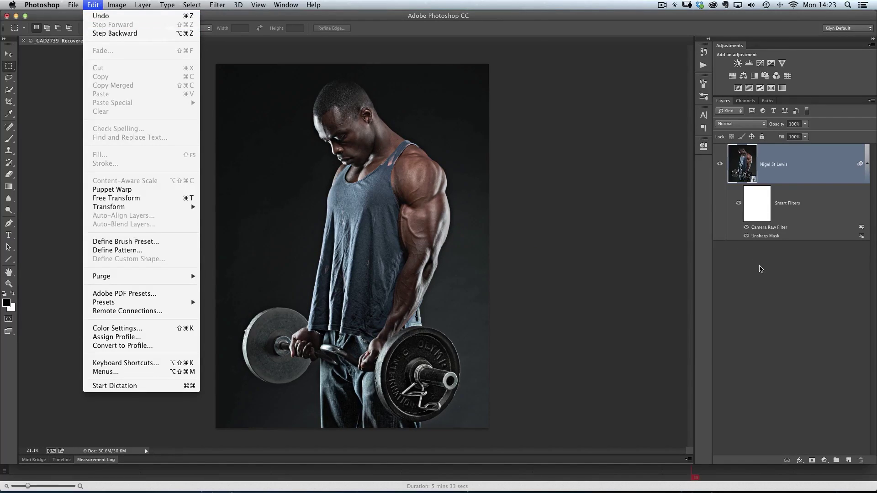
left_click(761, 268)
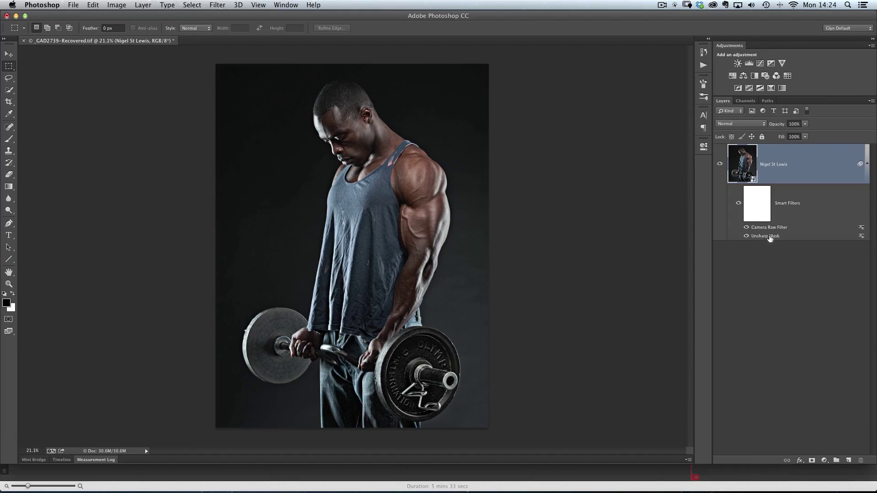
right_click(762, 237)
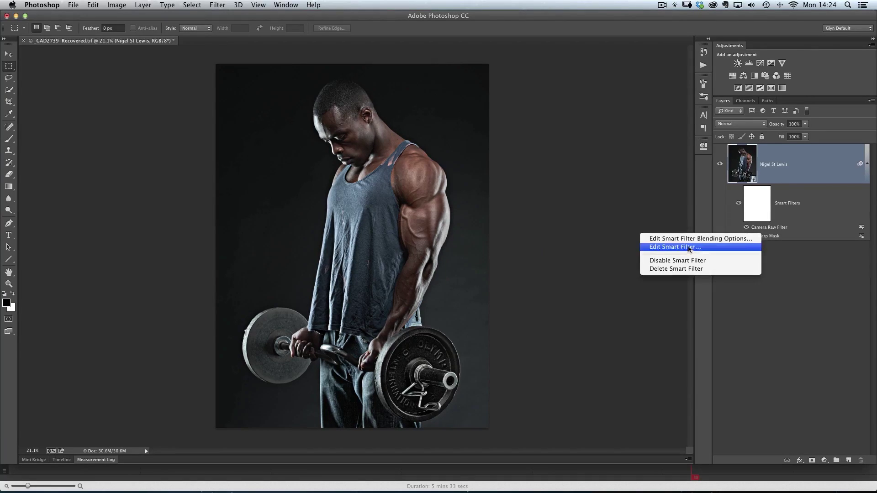
left_click(794, 279)
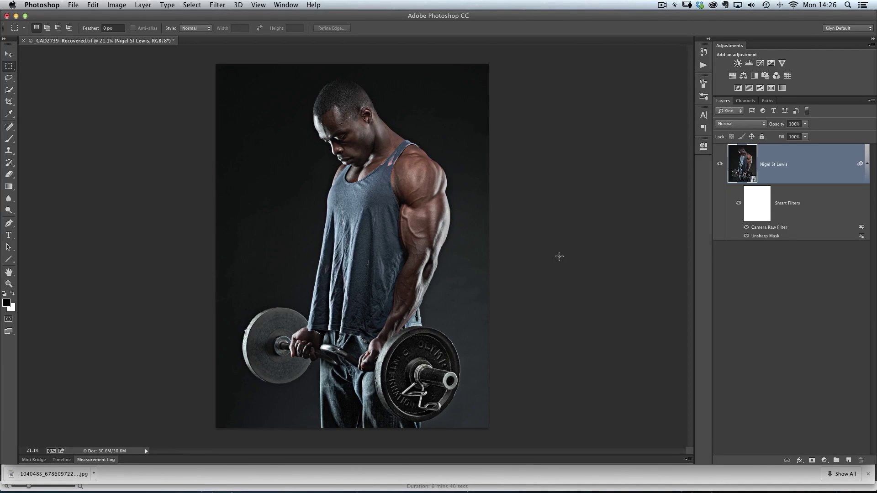
- Switch to Google Chrome and look through the trainer's YouTube channel page, including the recent uploads and podcast episodes
key("super+Tab")
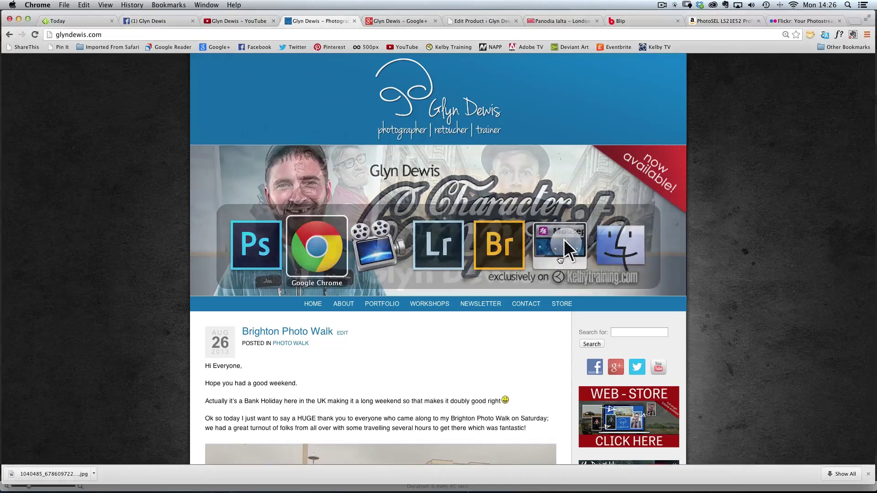
left_click(237, 21)
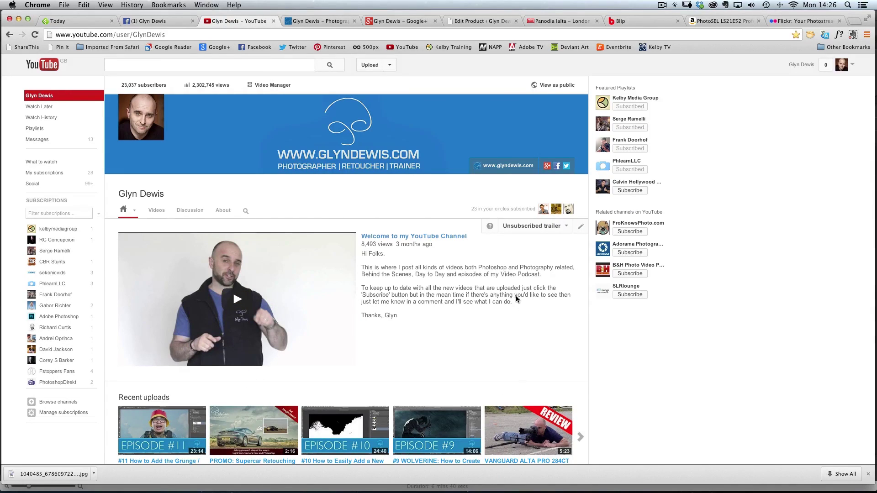
scroll(443, 301, "down", 3)
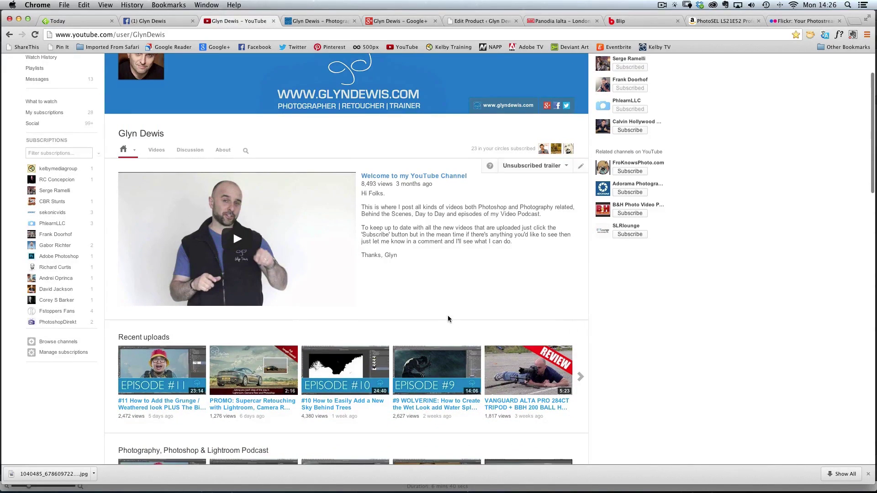
scroll(354, 294, "down", 4)
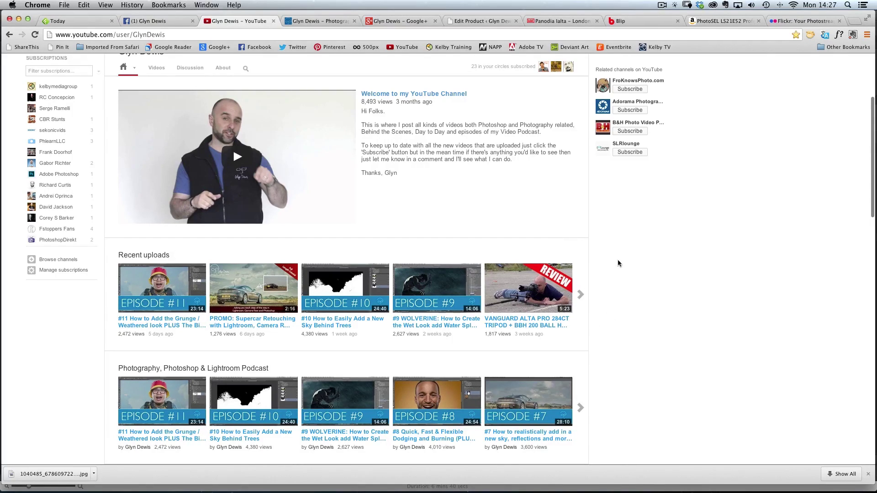
scroll(617, 263, "up", 5)
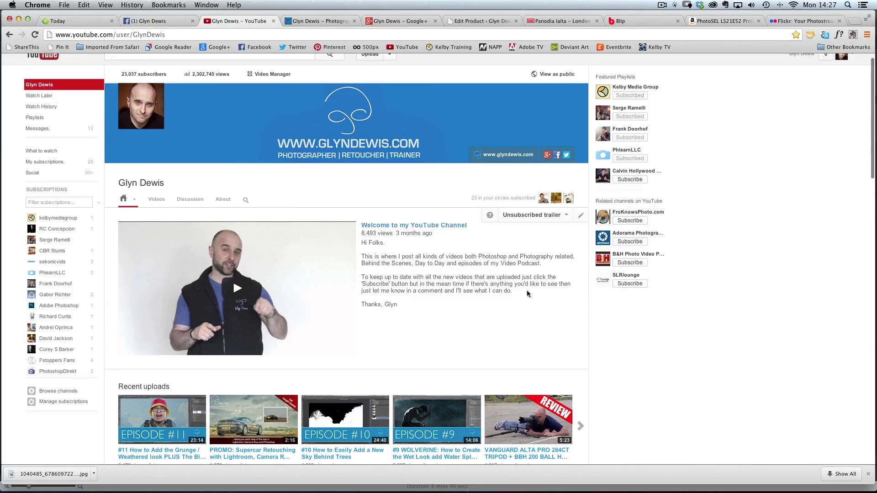
- Show the trainer's website and open the Supercar Retouching tutorial's product page from its web-store banner
left_click(315, 21)
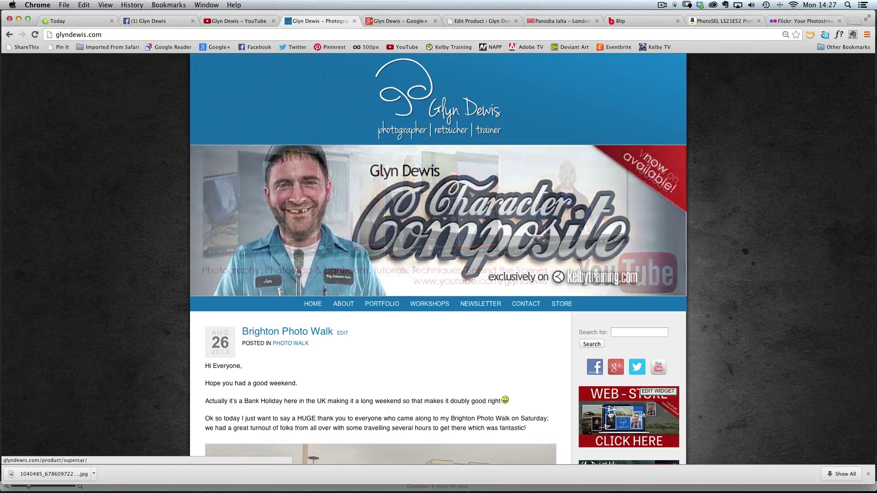
scroll(624, 385, "down", 3)
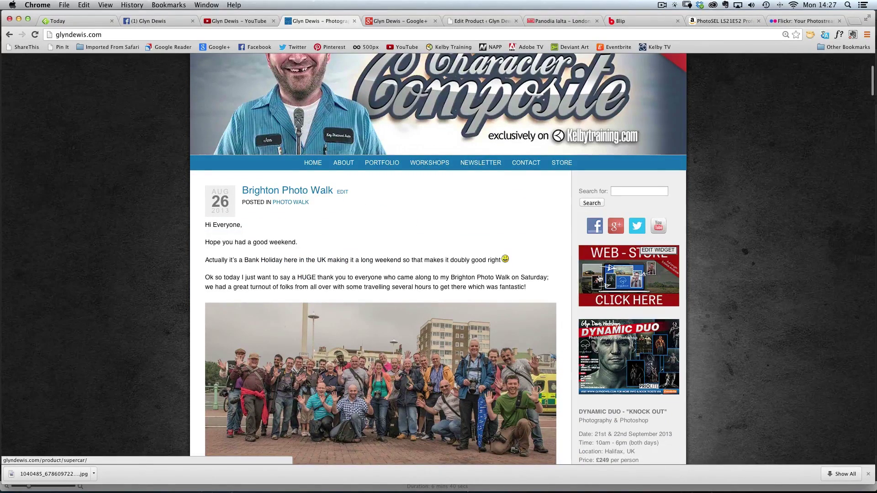
left_click(630, 274)
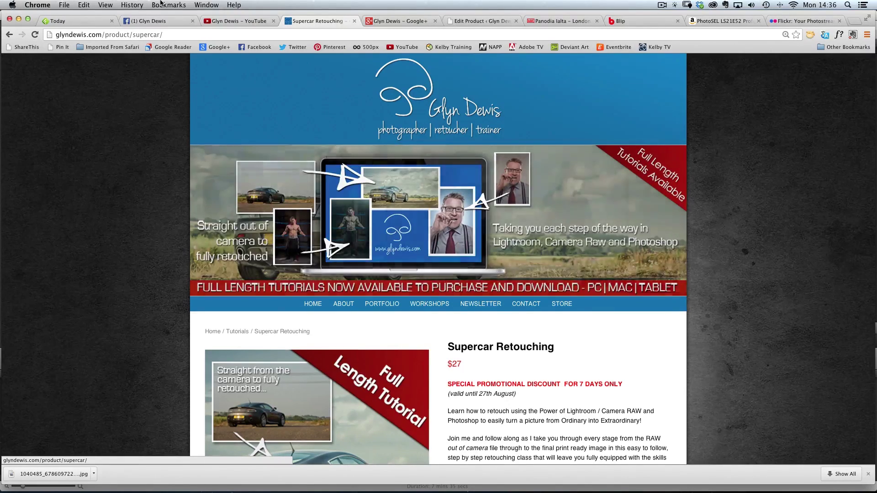
- Switch back to Photoshop and bring up the Untitled-1 document with the SUBSCRIBE text
key("super+Tab")
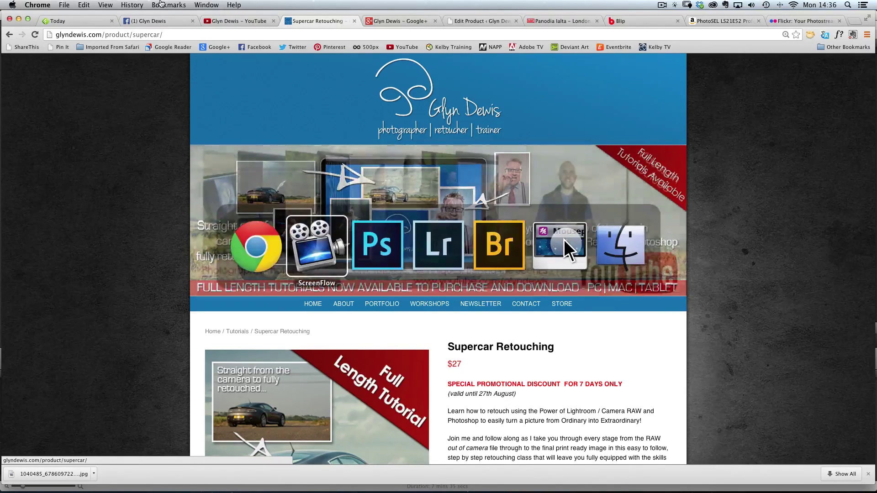
key("super+Tab")
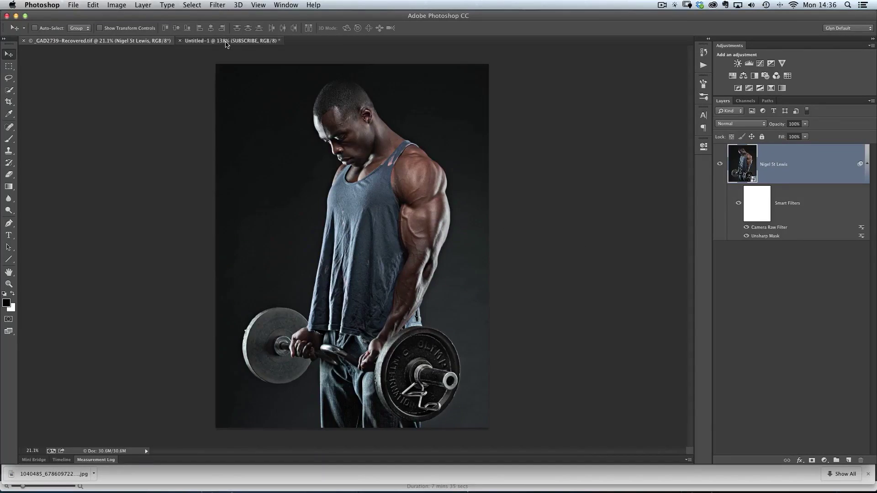
left_click(226, 41)
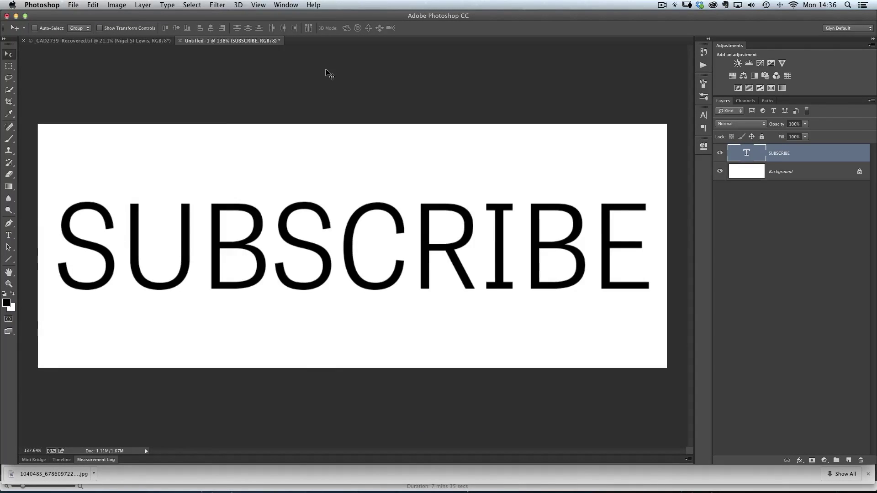